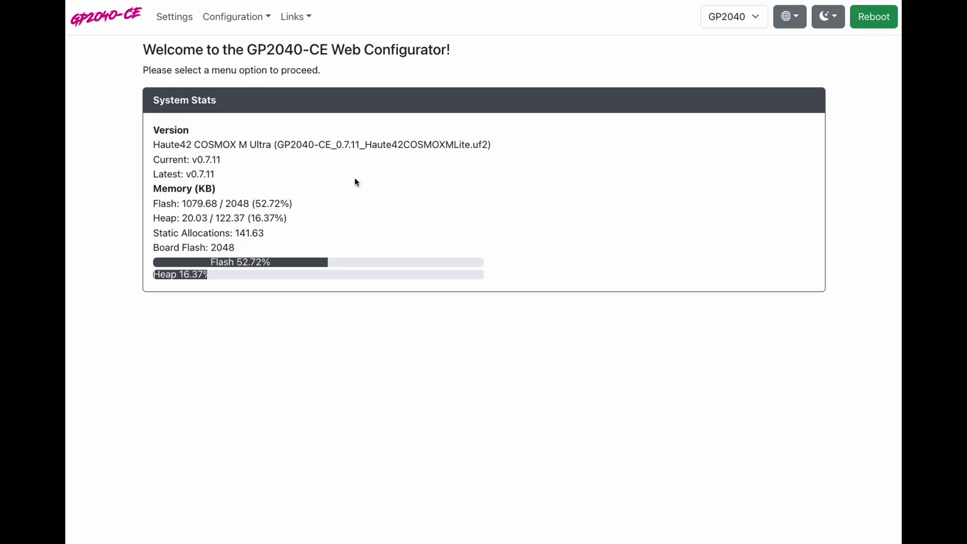
Step: Assign the Function action to pin GP14 in the GPIO pin mapping of the HOME profile
left_click(237, 18)
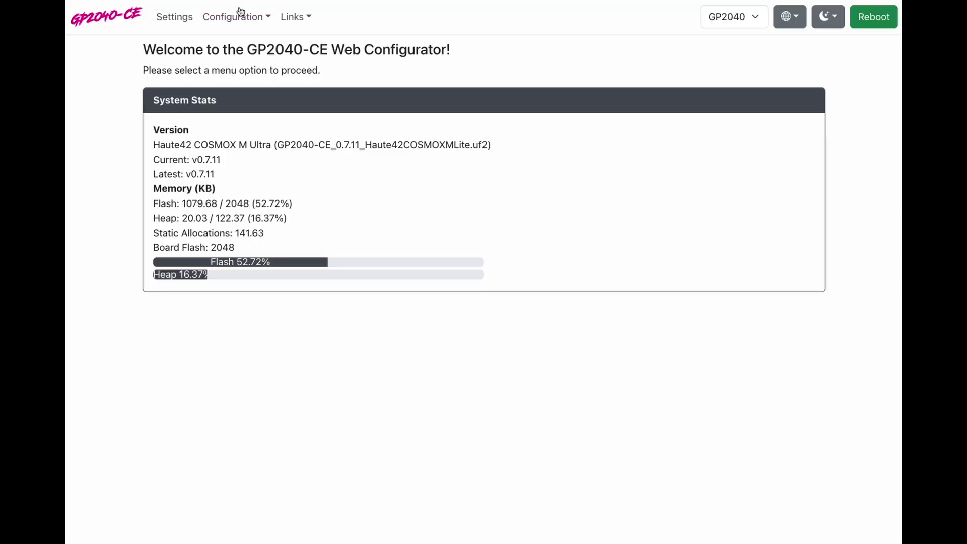
left_click(237, 20)
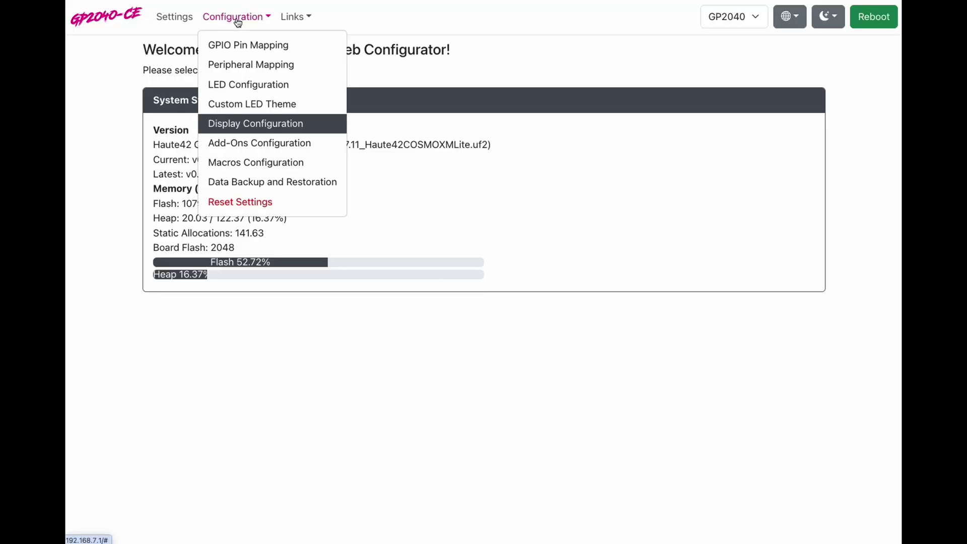
left_click(248, 42)
scroll(328, 236, "down", 2)
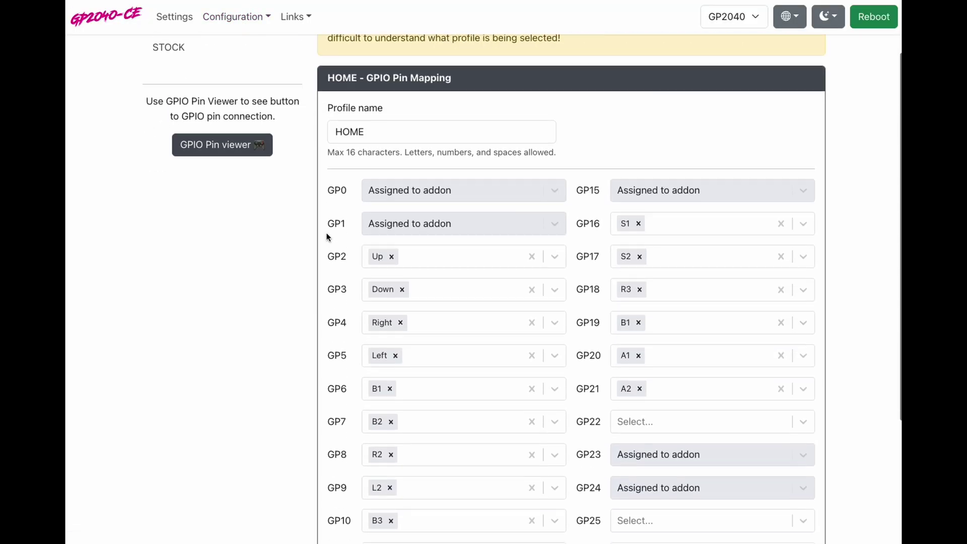
scroll(327, 237, "down", 4)
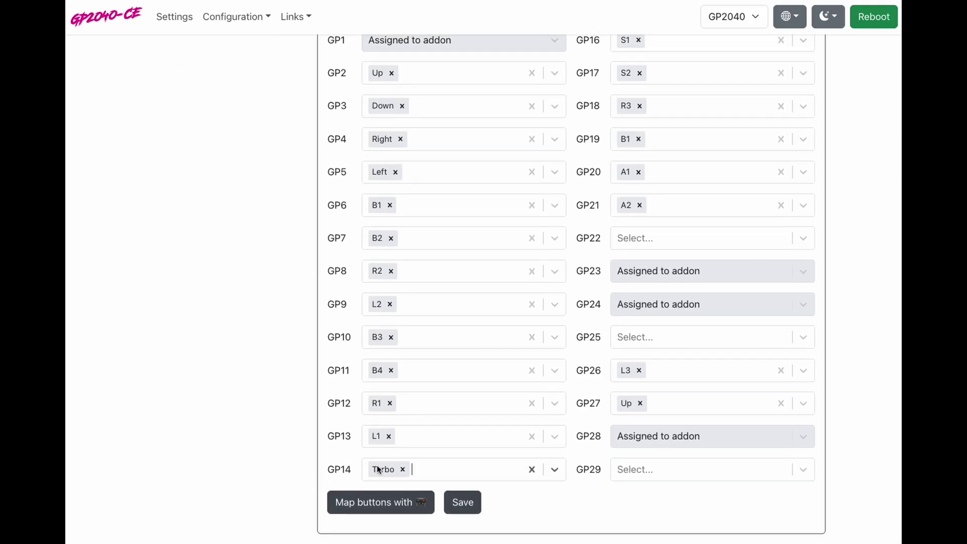
type("function")
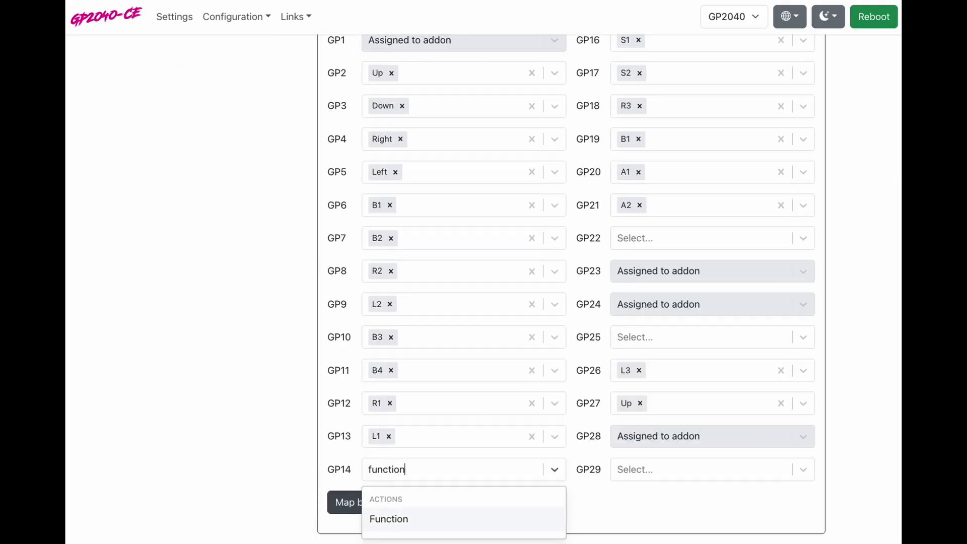
key("Return")
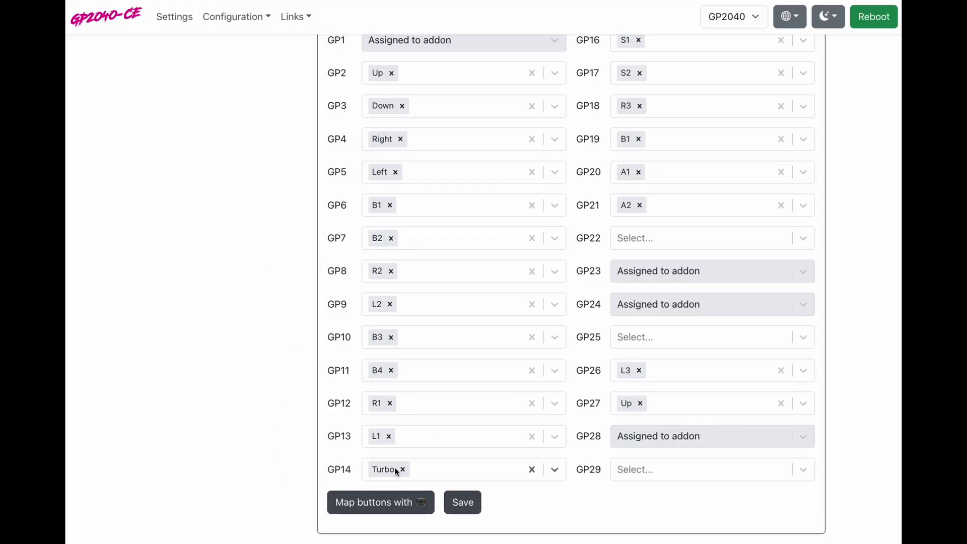
type("function")
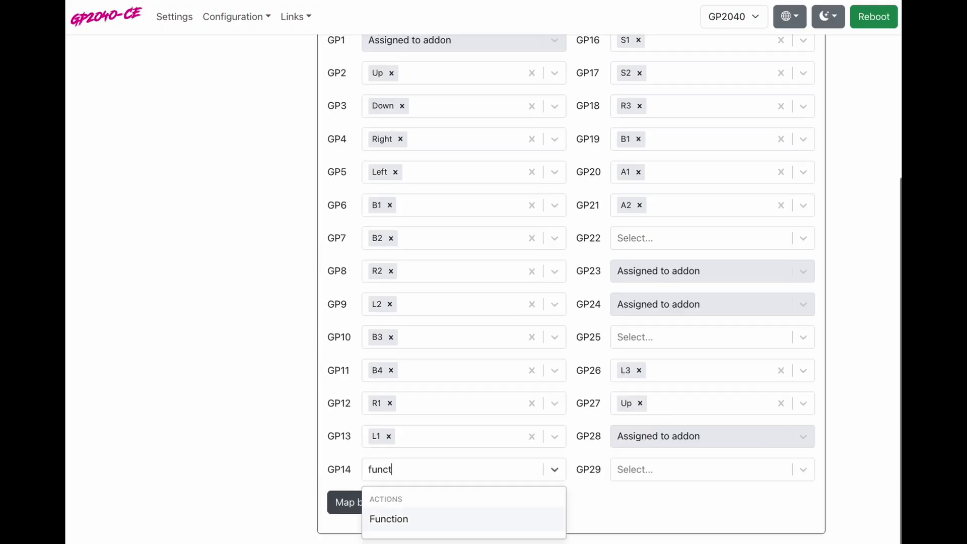
key("Return")
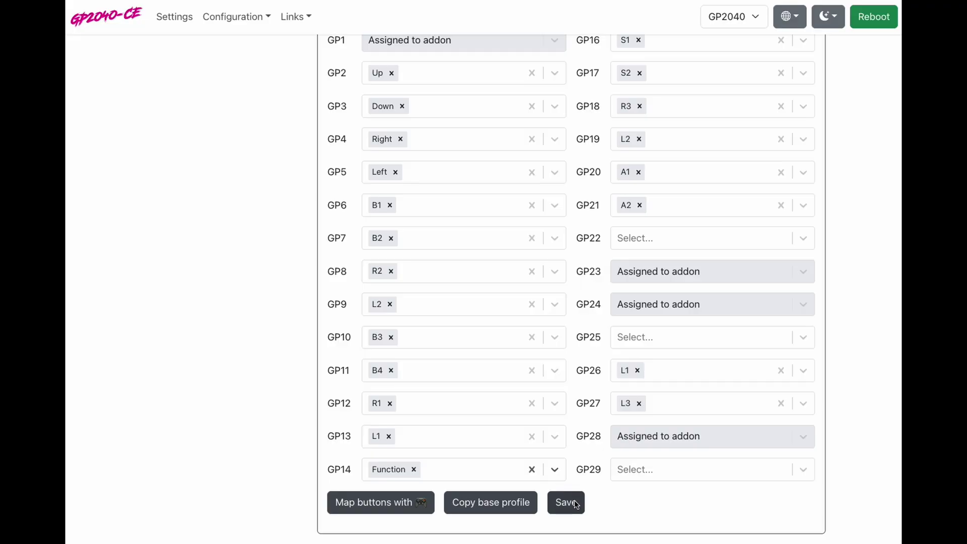
scroll(267, 264, "up", 5)
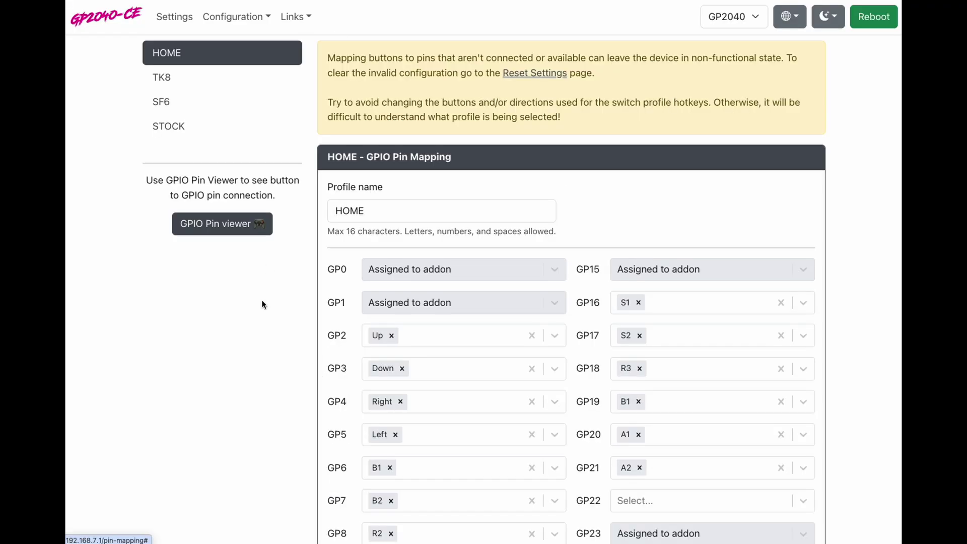
Step: Clear the SOCD Up Priority, SOCD Neutral and SOCD Last Win hotkeys in the hotkey settings
left_click(170, 19)
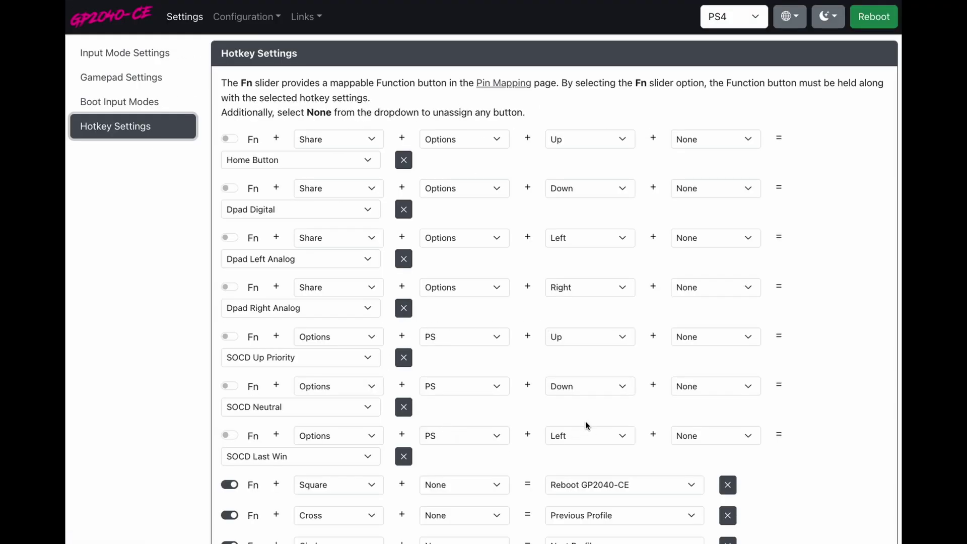
left_click(403, 357)
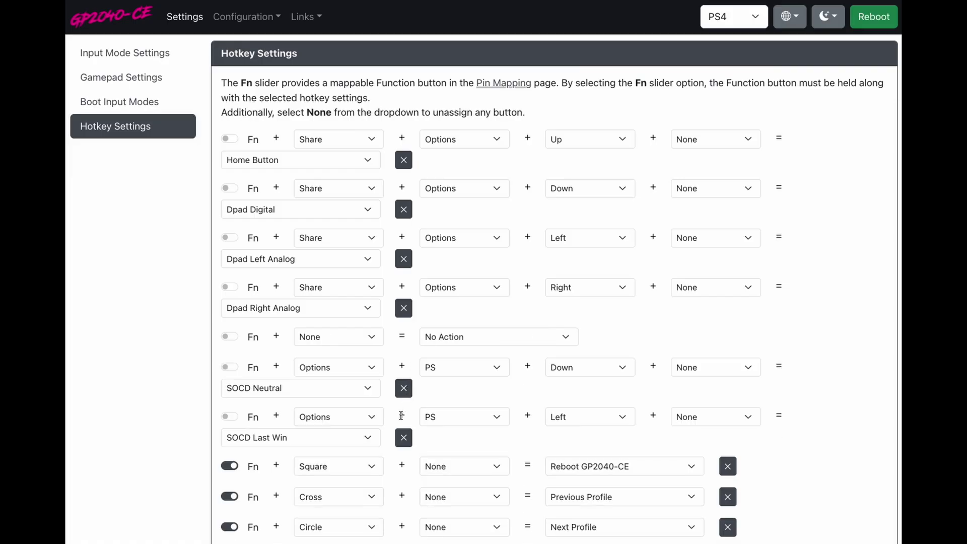
left_click(404, 437)
left_click(403, 388)
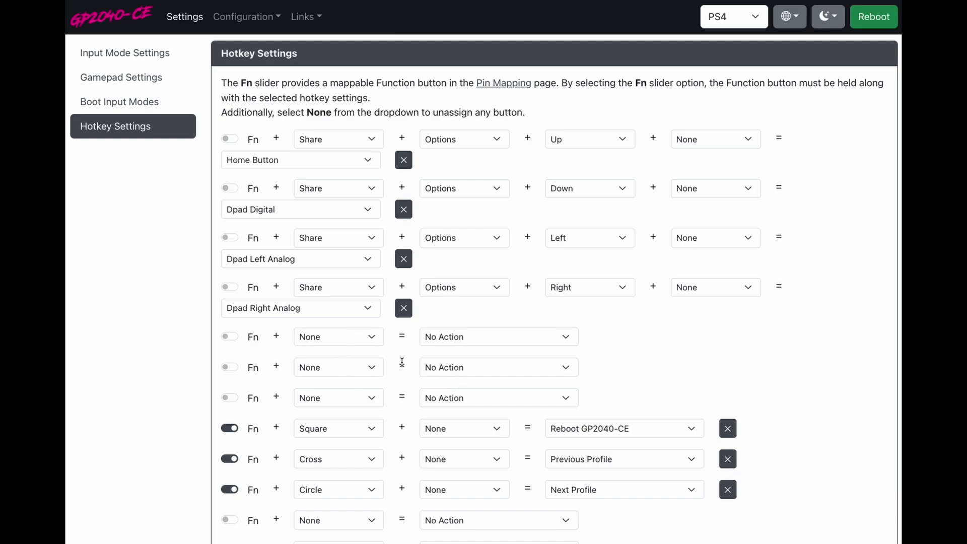
Step: Check the SOCD Cleaning Mode in the gamepad settings and review the slots available in the hotkey settings
left_click(132, 77)
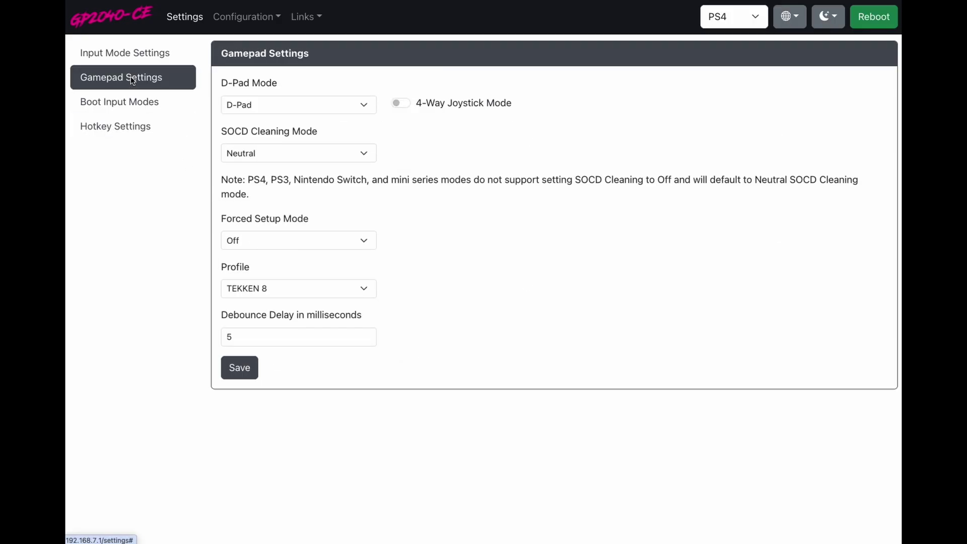
left_click(267, 147)
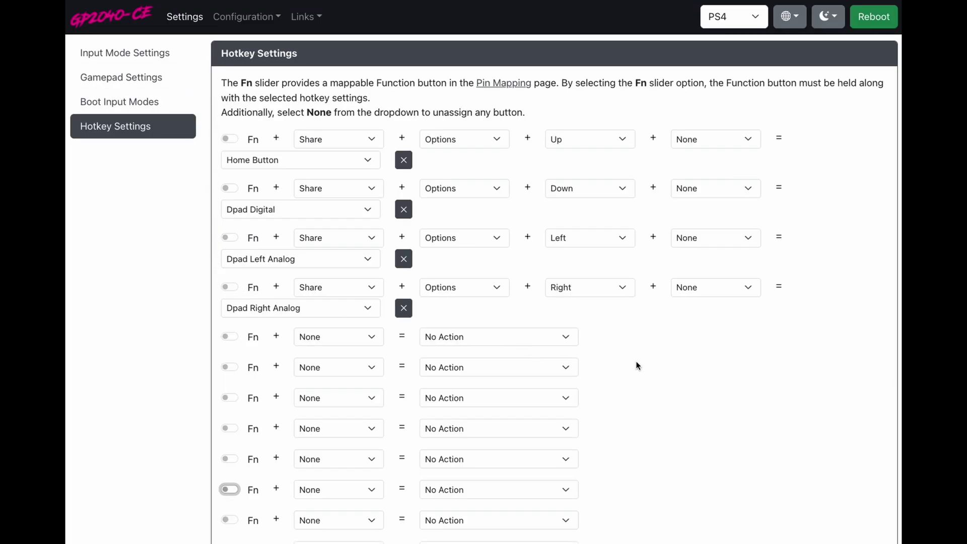
scroll(637, 366, "down", 2)
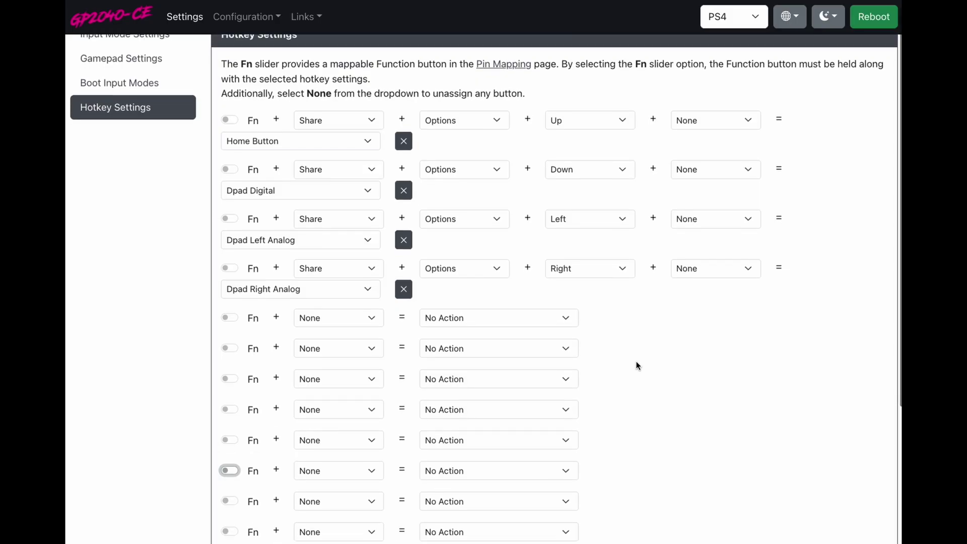
left_click(637, 366)
scroll(638, 366, "down", 2)
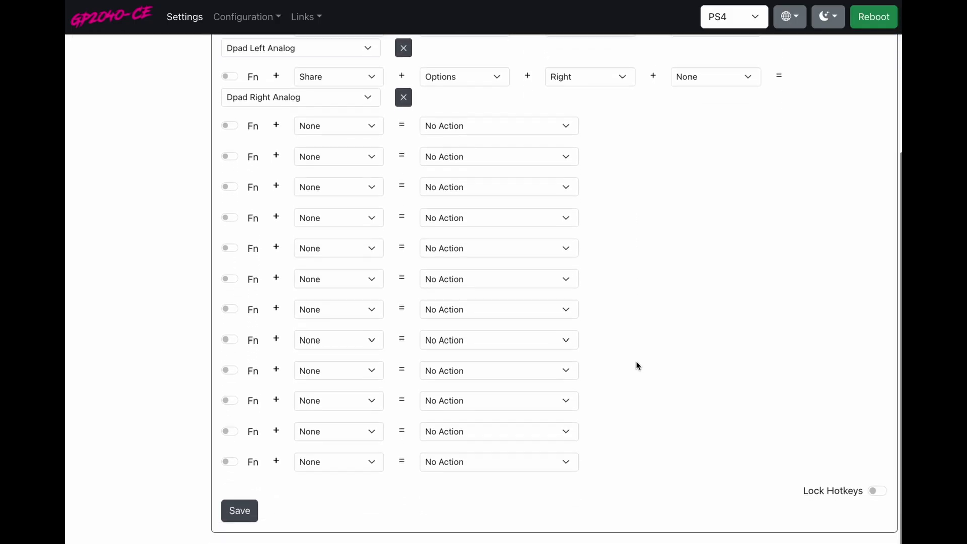
scroll(637, 365, "up", 4)
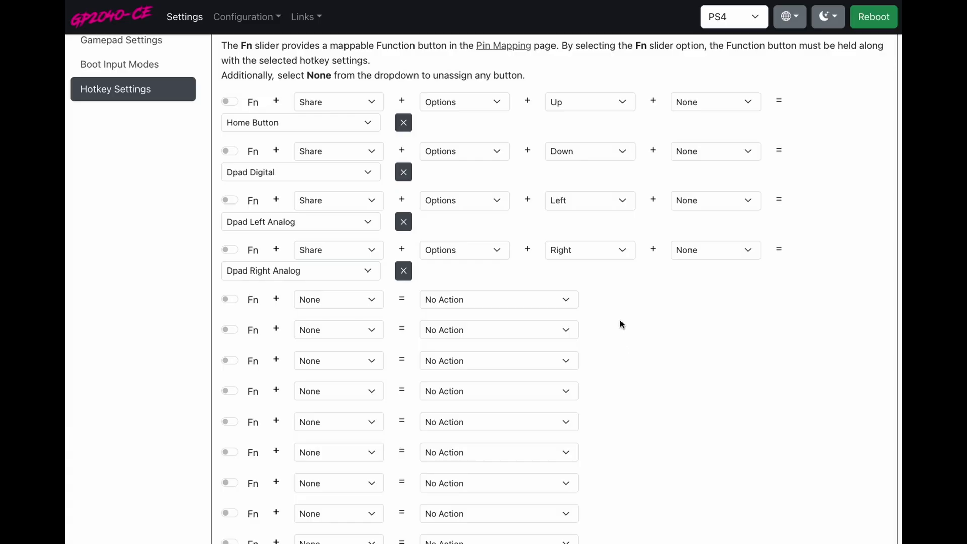
scroll(621, 322, "down", 2)
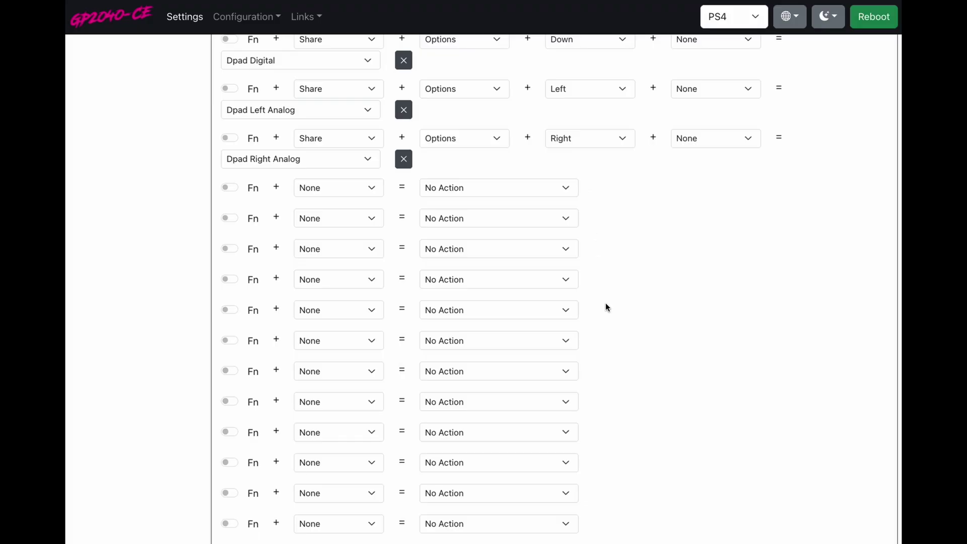
Step: Switch the button label scheme to GP2040
left_click(744, 20)
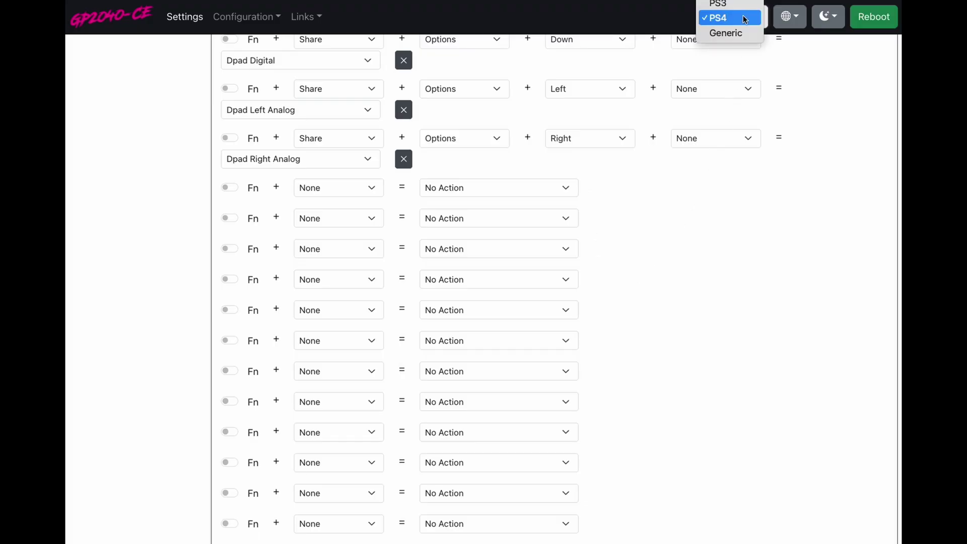
left_click(744, 19)
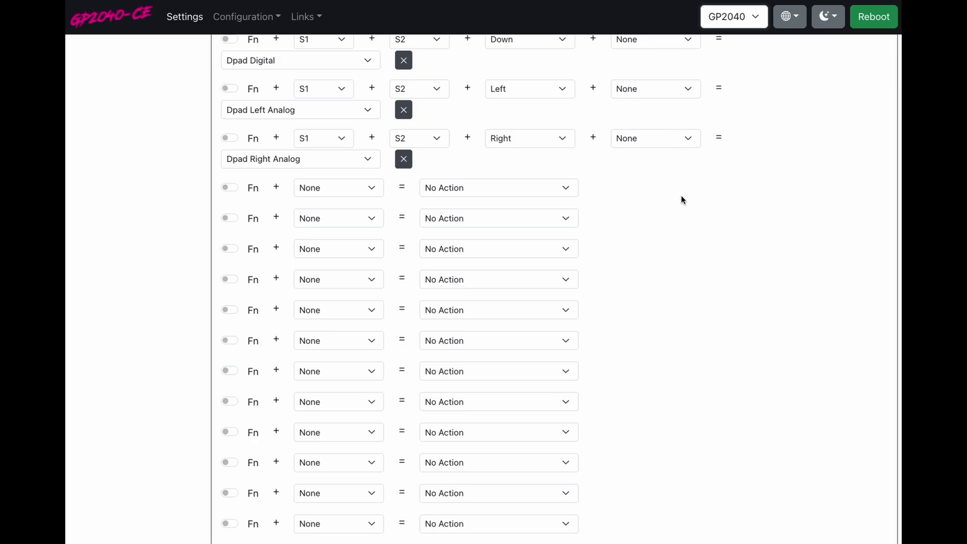
left_click(736, 20)
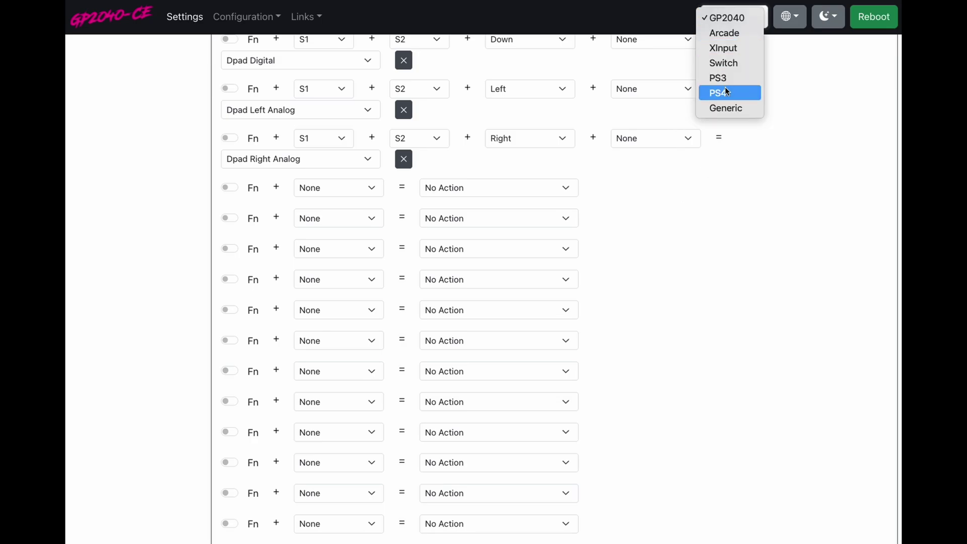
left_click(670, 231)
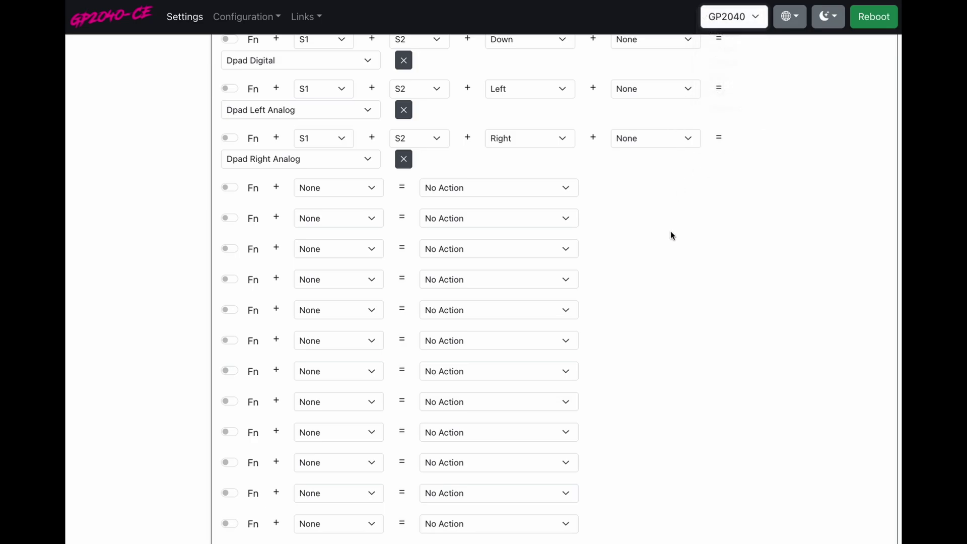
Step: Set the first unassigned hotkey to Fn + A1 for Menu Toggle and save the hotkey settings
left_click(229, 188)
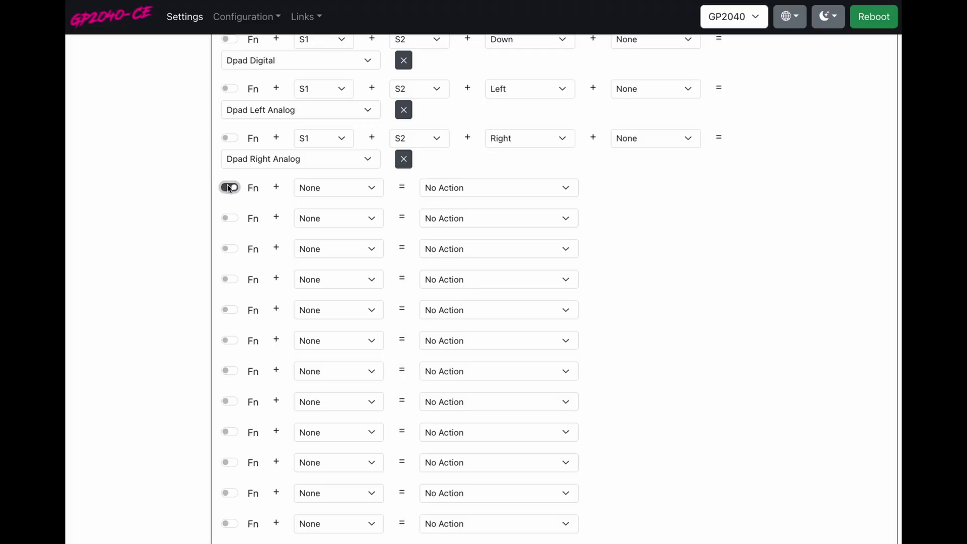
left_click(316, 190)
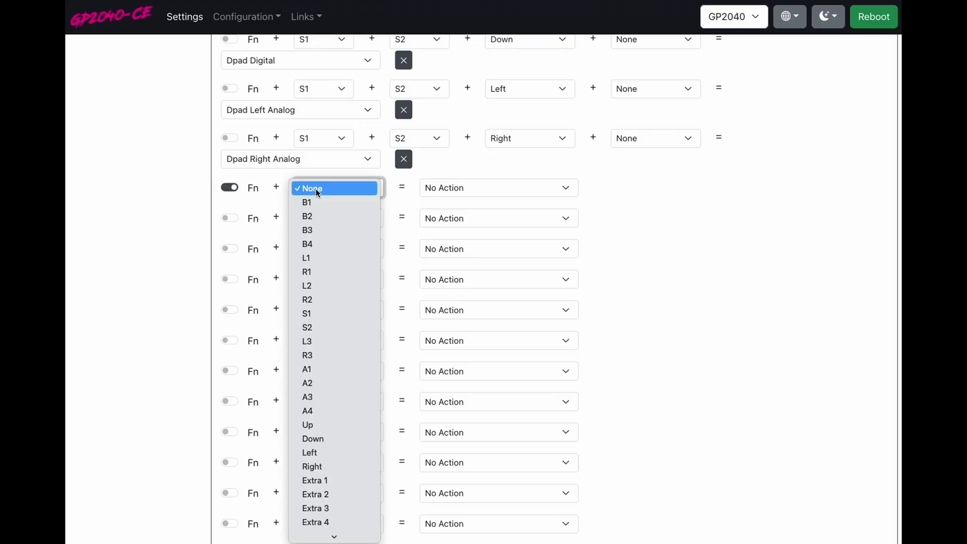
left_click(330, 365)
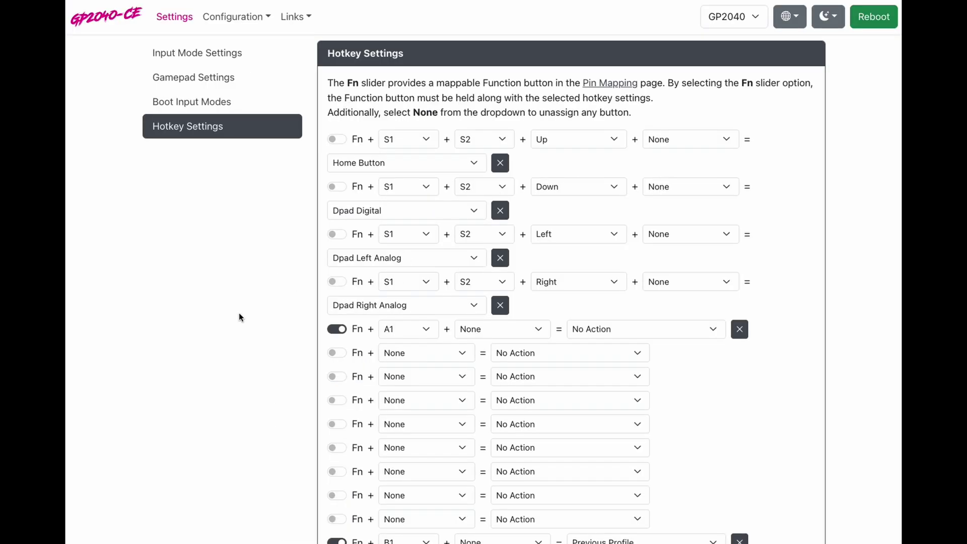
left_click(573, 328)
scroll(623, 404, "down", 10)
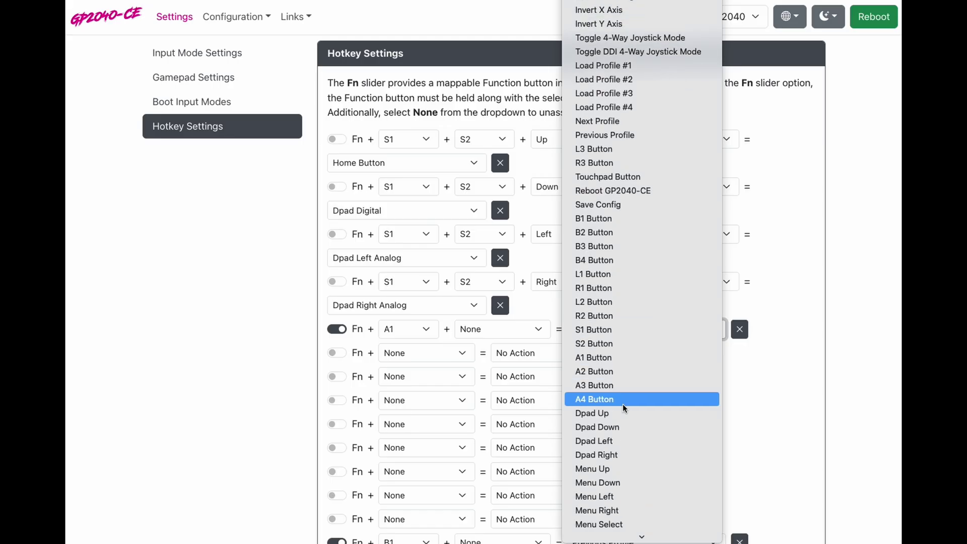
left_click(611, 533)
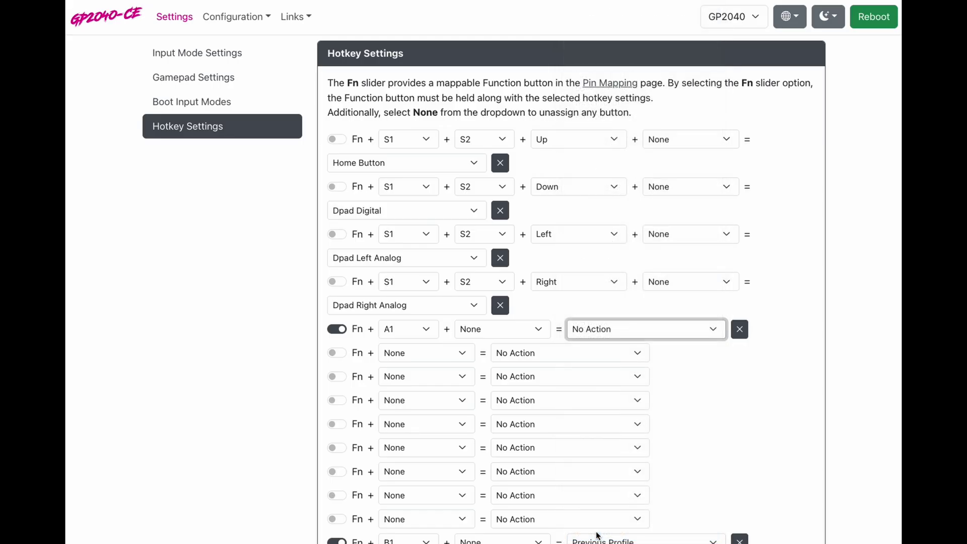
left_click(701, 441)
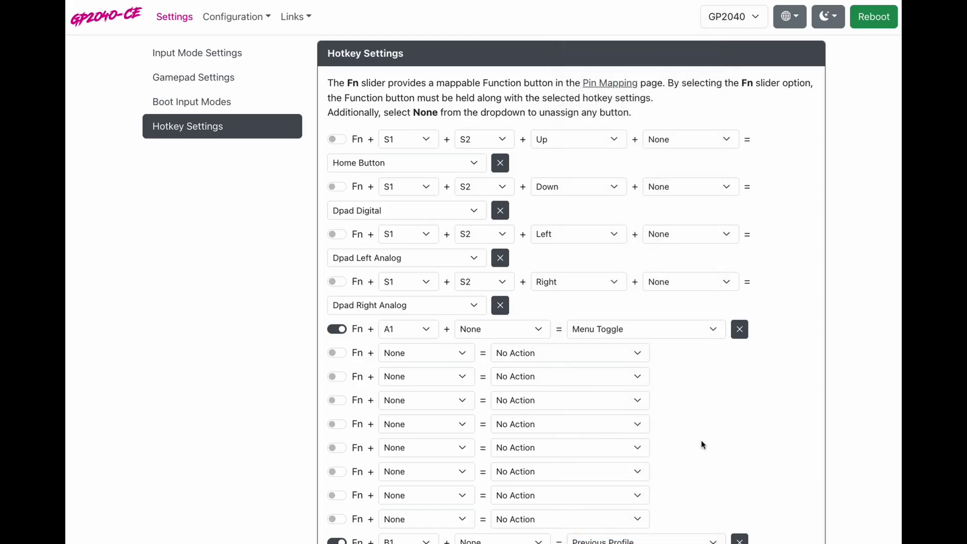
scroll(701, 441, "down", 4)
left_click(361, 515)
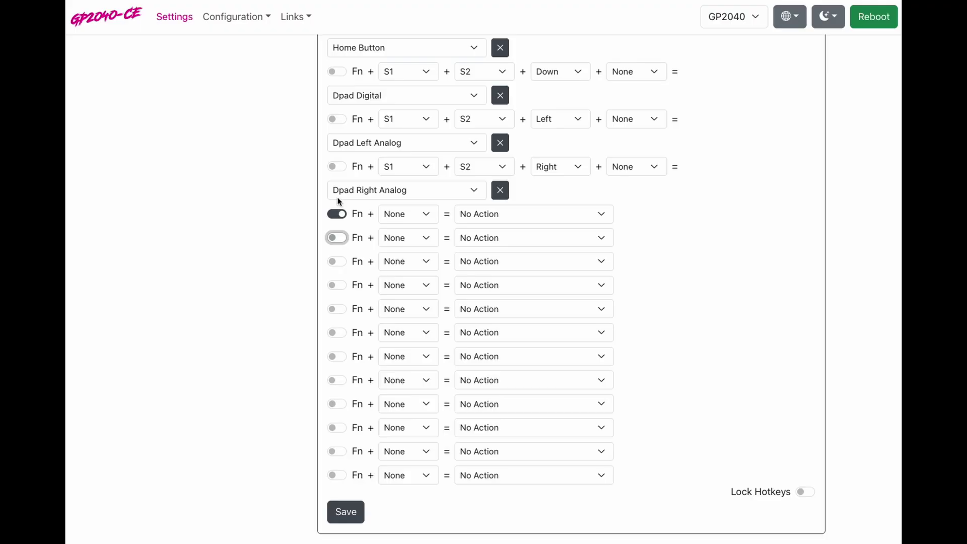
Step: Set Fn hotkeys mapping Left, Down, Right and Up to the matching menu directions, L1 to Menu Select and L2 to Menu Back
left_click(336, 238)
left_click(339, 242)
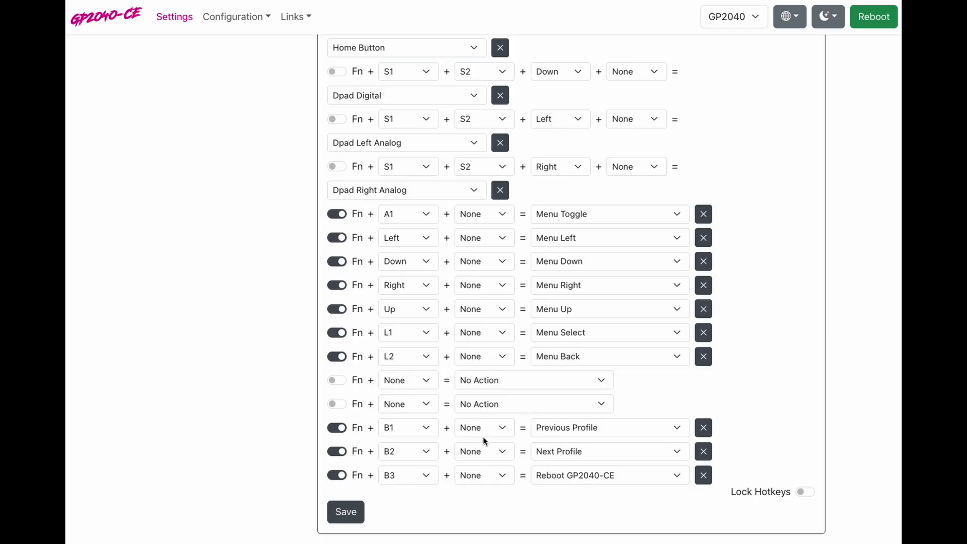
Step: Reboot the device into Controller mode
left_click(880, 17)
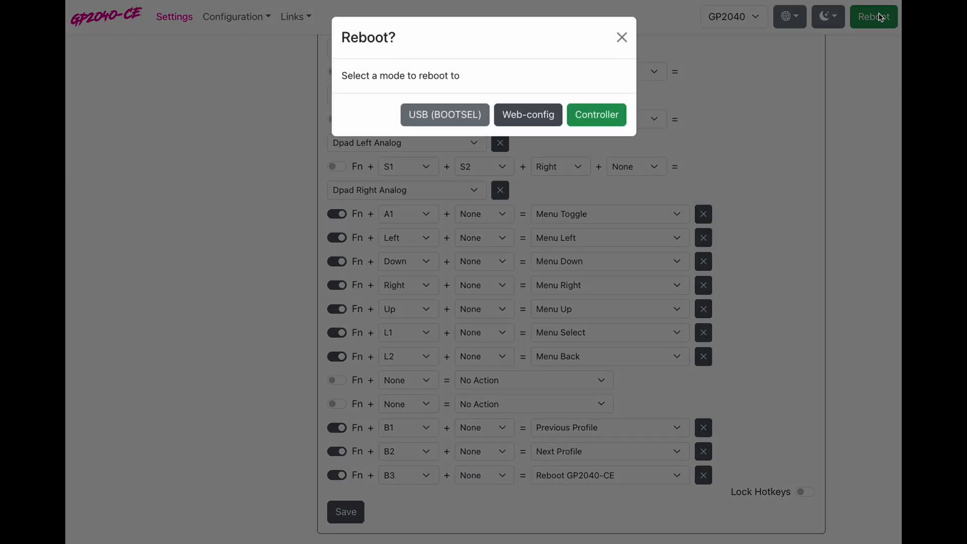
left_click(615, 115)
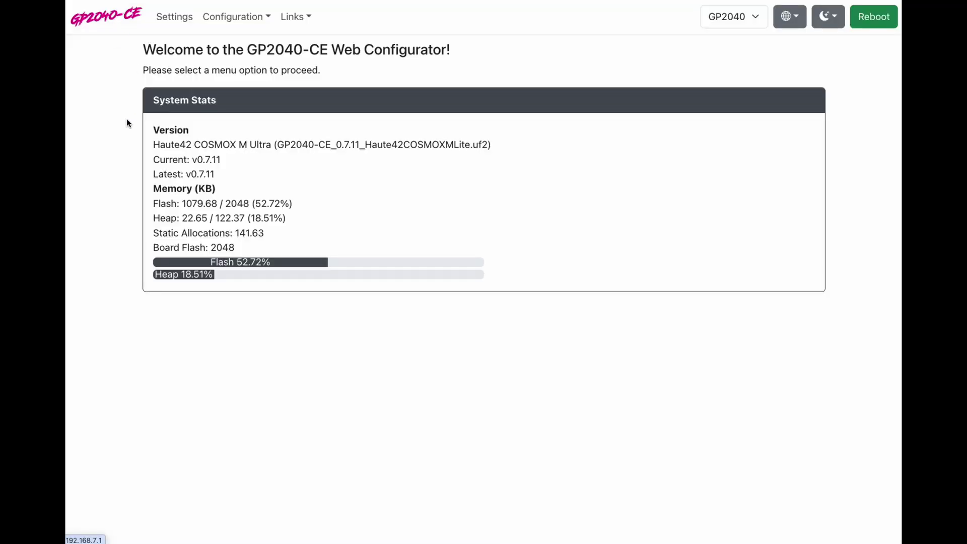
Step: Enable Use Gamepad Input for Display Mini Menu in the gamepad settings
left_click(168, 18)
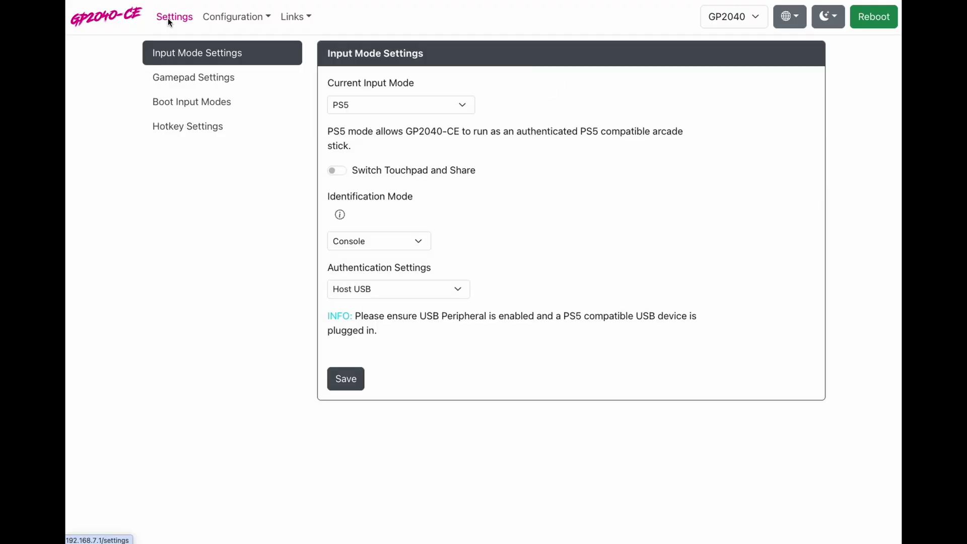
left_click(178, 74)
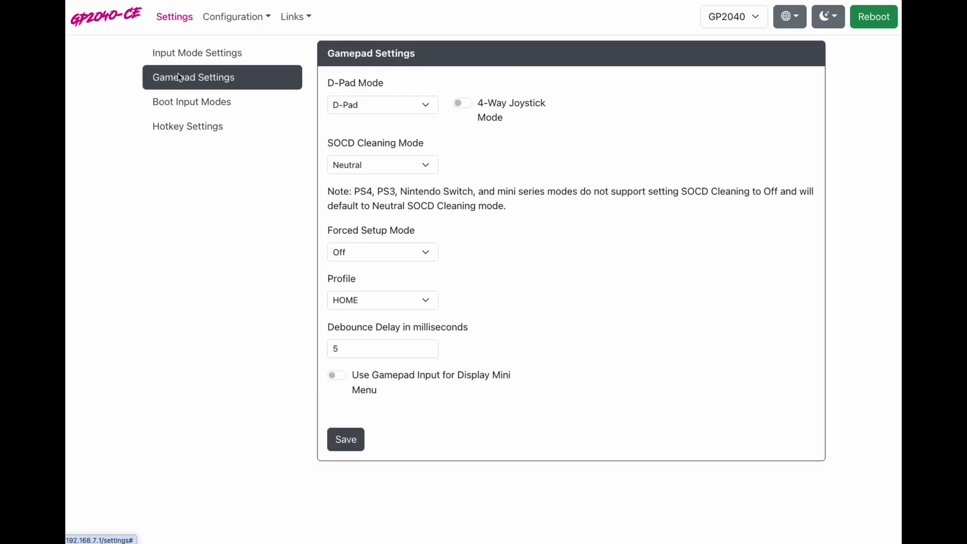
left_click(341, 376)
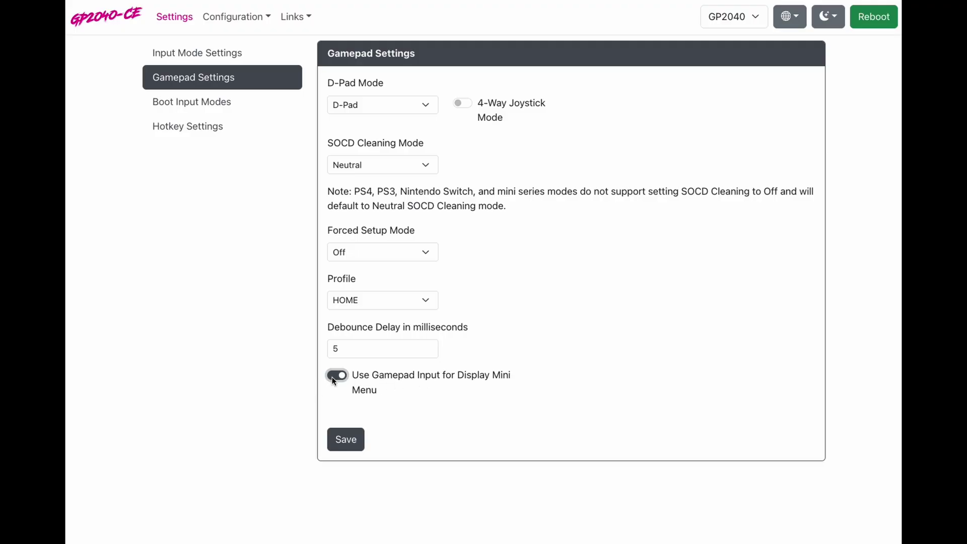
Step: Reboot the device from the gamepad settings into Controller mode
left_click(865, 26)
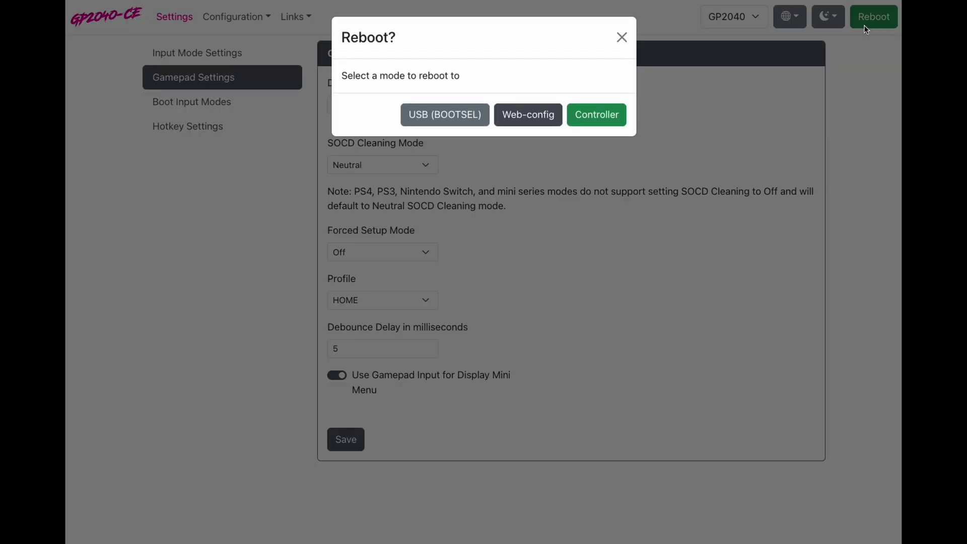
left_click(622, 117)
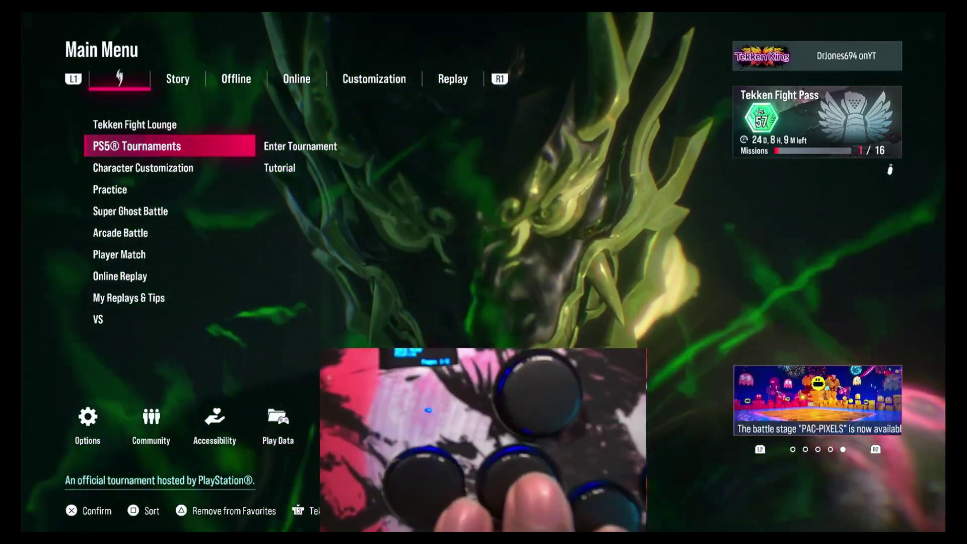
Step: Test moving through the controller's display mini menu with the directional inputs while the Tekken main menu is open
key("Down")
key("Up")
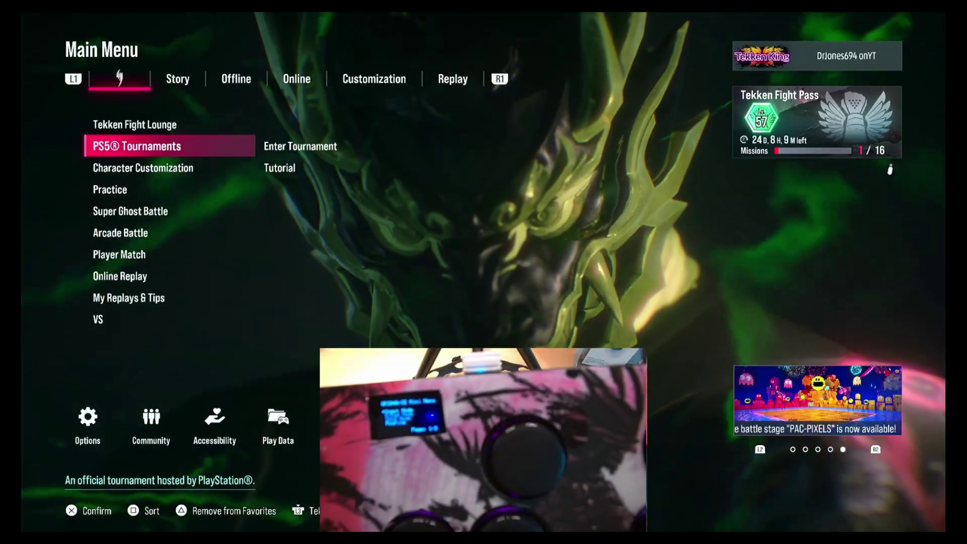
key("Right")
key("Down")
key("Right")
key("Left")
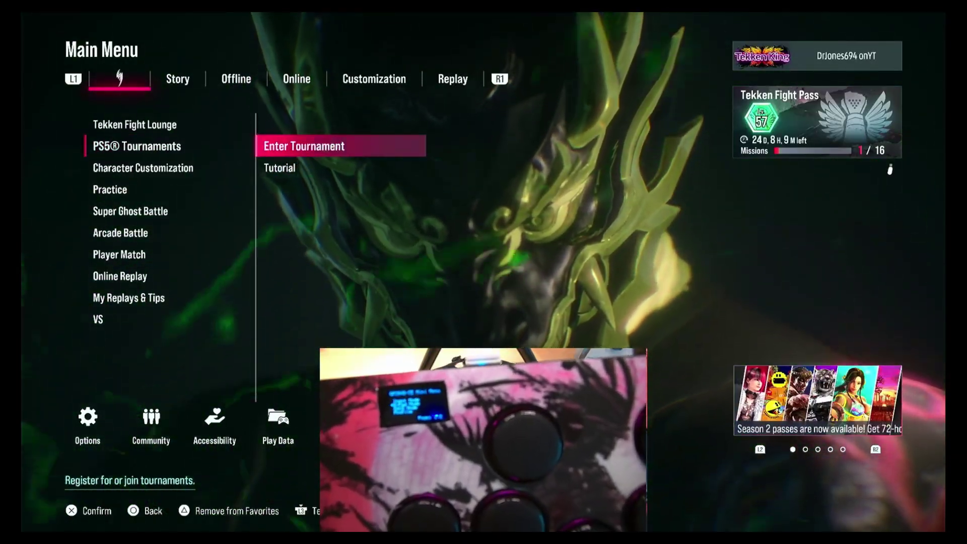
key("Down")
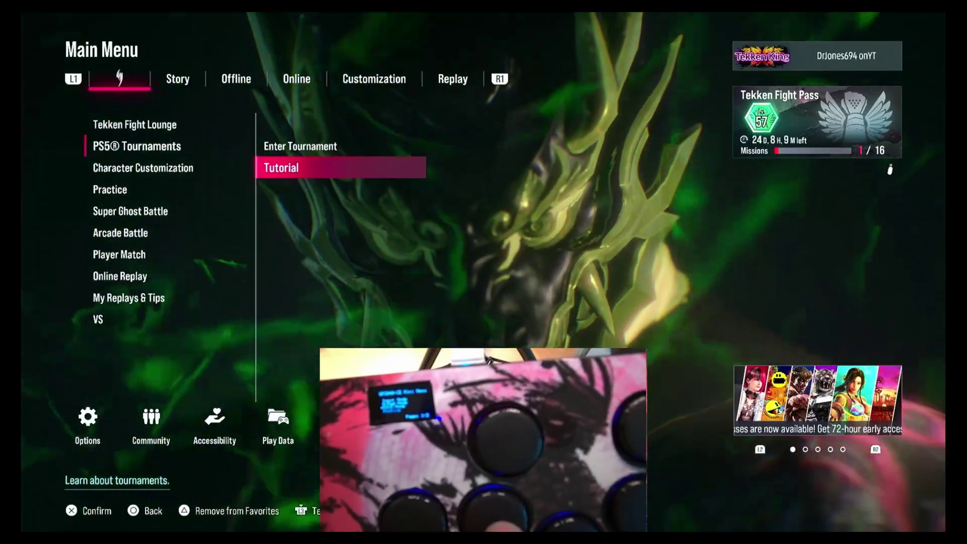
key("Right")
key("Left")
key("Down")
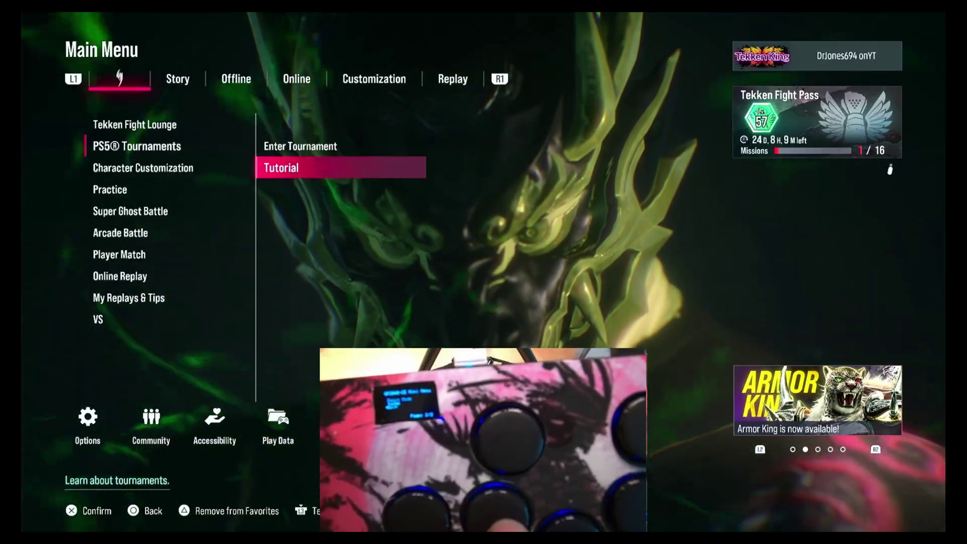
key("Right")
key("Left")
key("Up")
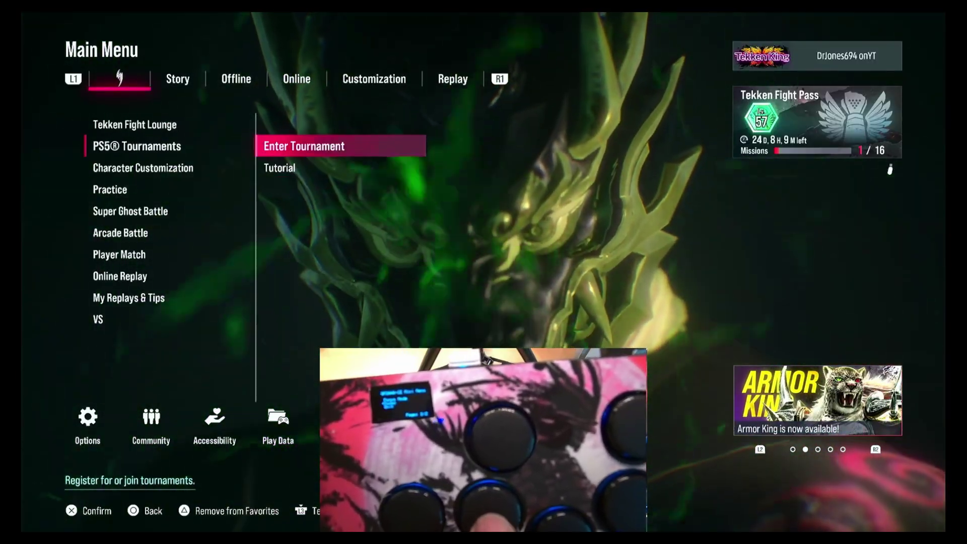
key("Down")
key("Right")
key("Left")
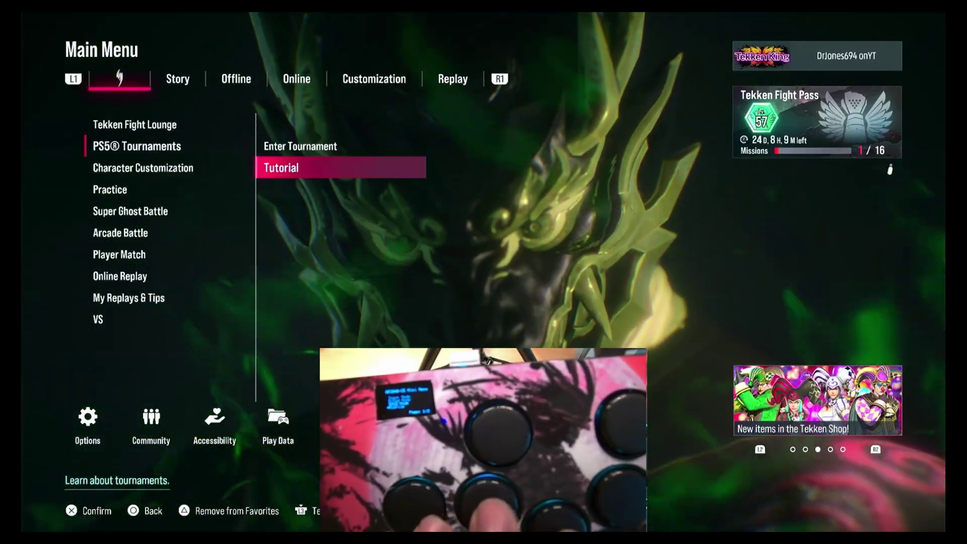
key("Left")
key("Down")
key("Down")
key("Up")
key("Up")
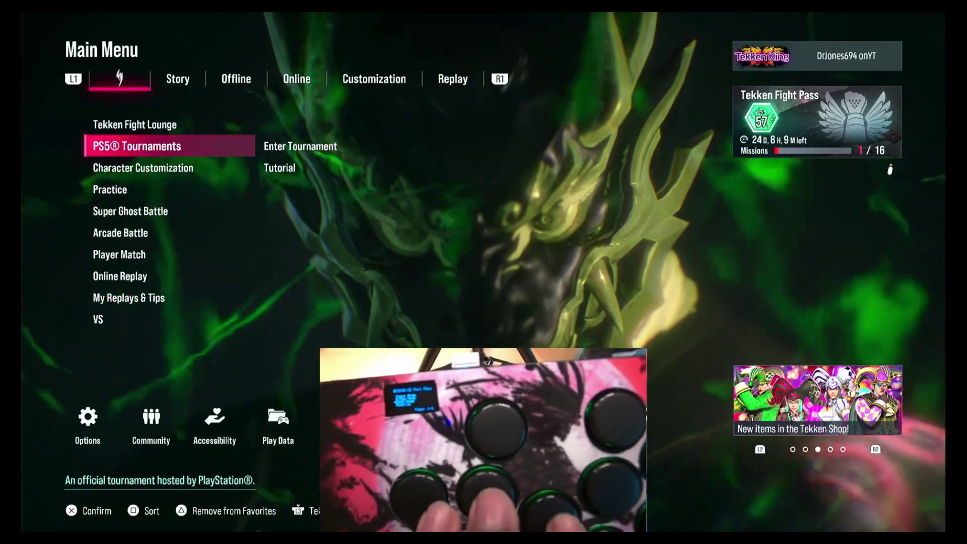
key("Right")
key("Left")
key("Down")
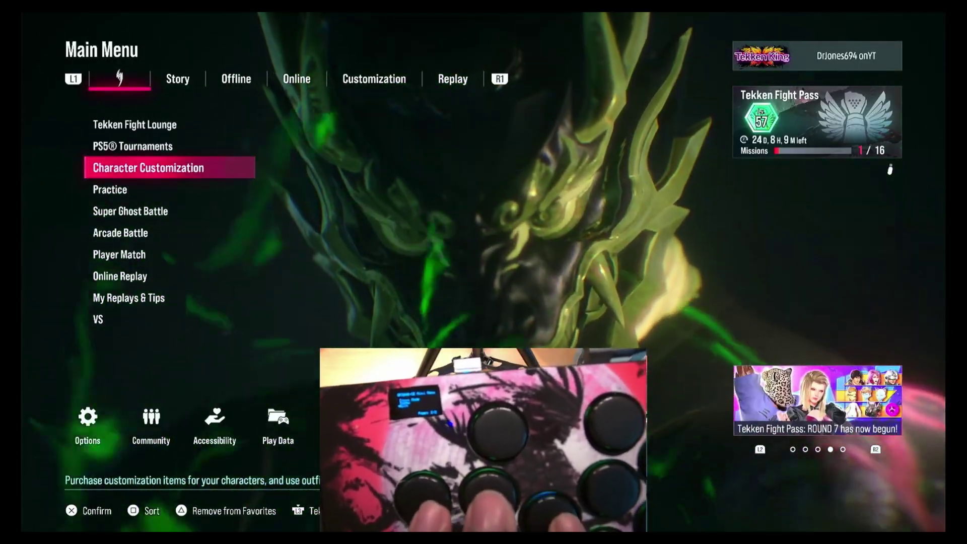
key("Down")
key("Up")
key("Up")
key("Right")
key("Left")
key("Down")
key("Down")
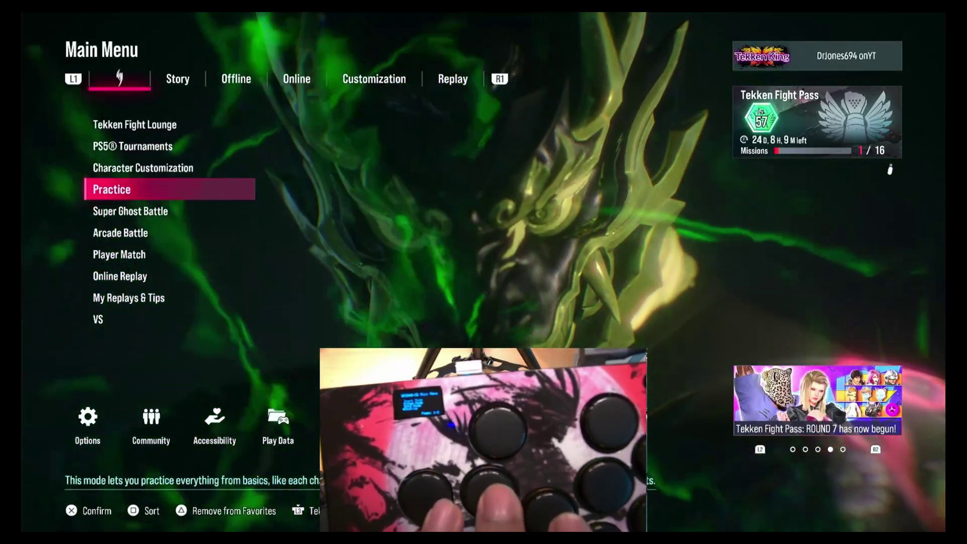
key("Up")
key("Up")
key("Down")
key("Down")
key("Down")
key("Down")
key("Down")
key("Down")
key("Up")
key("Right")
key("Left")
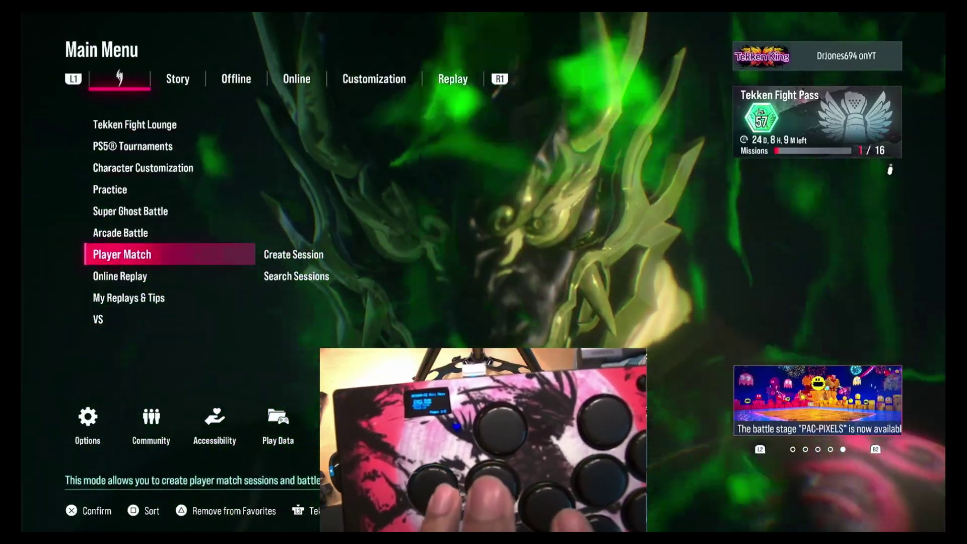
key("Up")
key("Up")
key("Up")
key("Up")
key("Up")
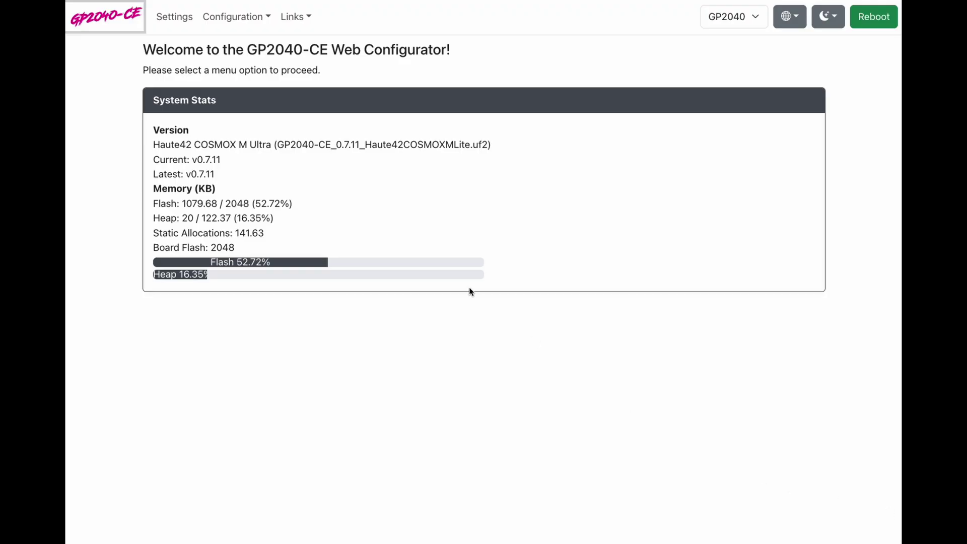
Step: Examine the Turbo section and the other add-ons in the Add-Ons Configuration, and return to the configurator's home page
left_click(231, 17)
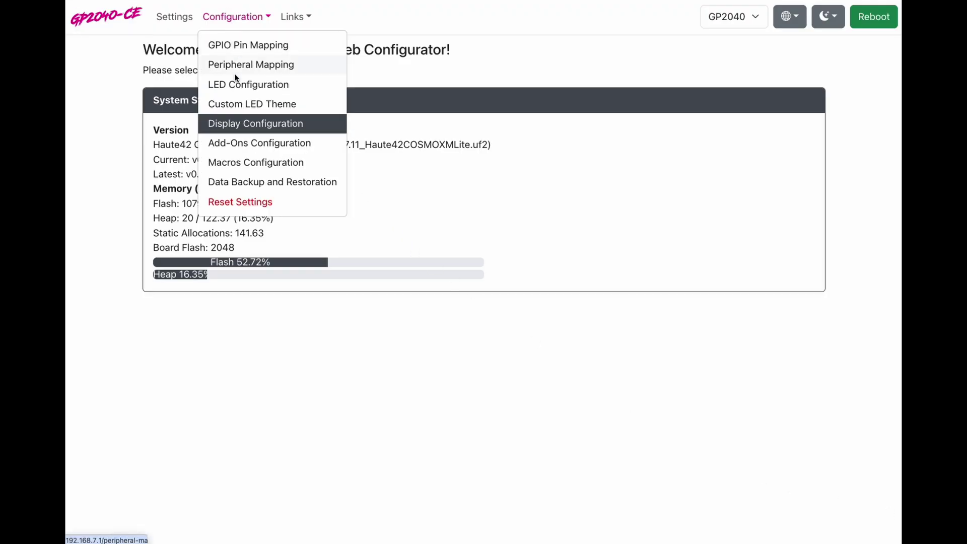
left_click(242, 144)
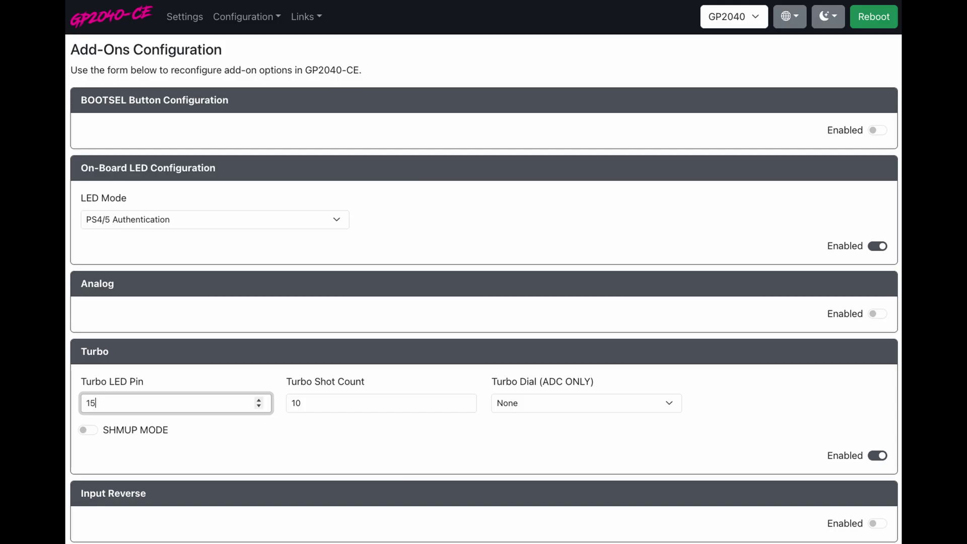
left_click(878, 455)
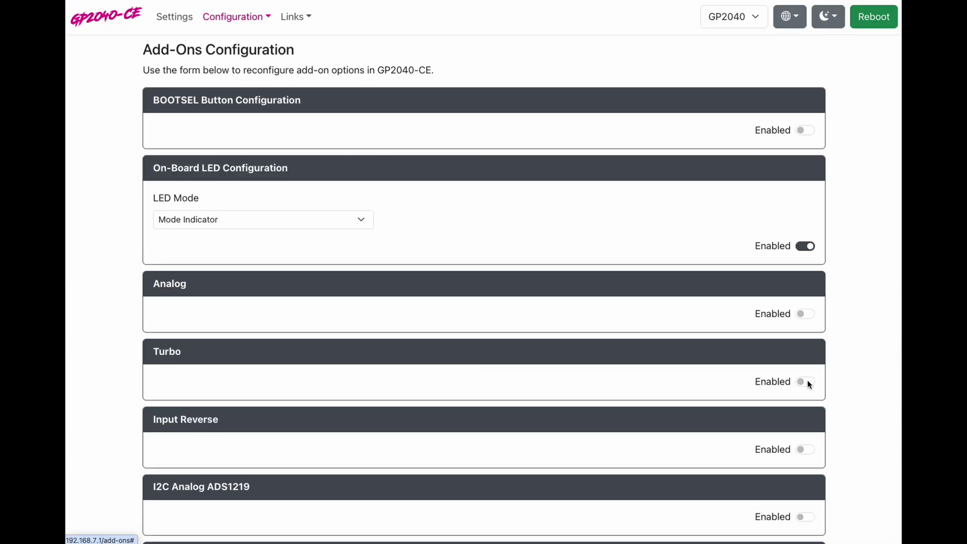
scroll(808, 381, "down", 15)
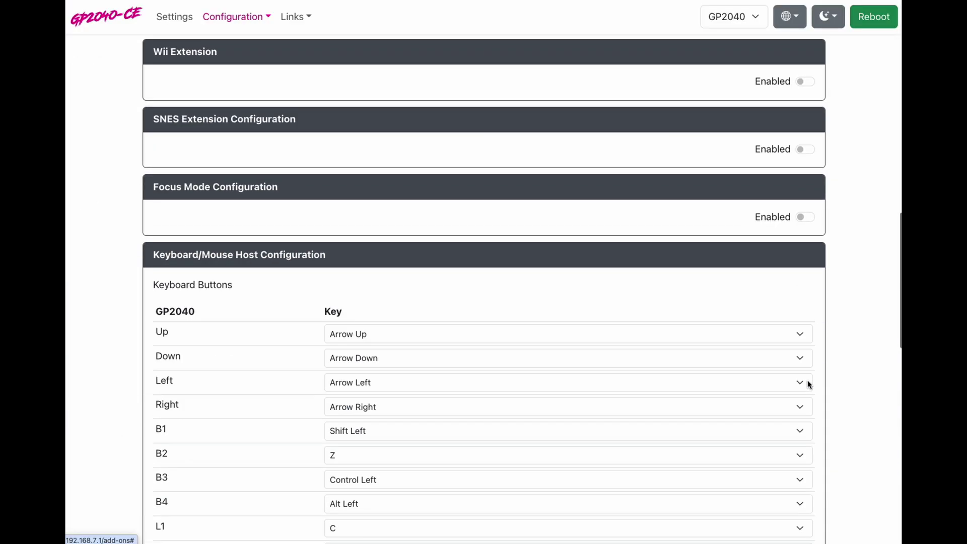
left_click(106, 16)
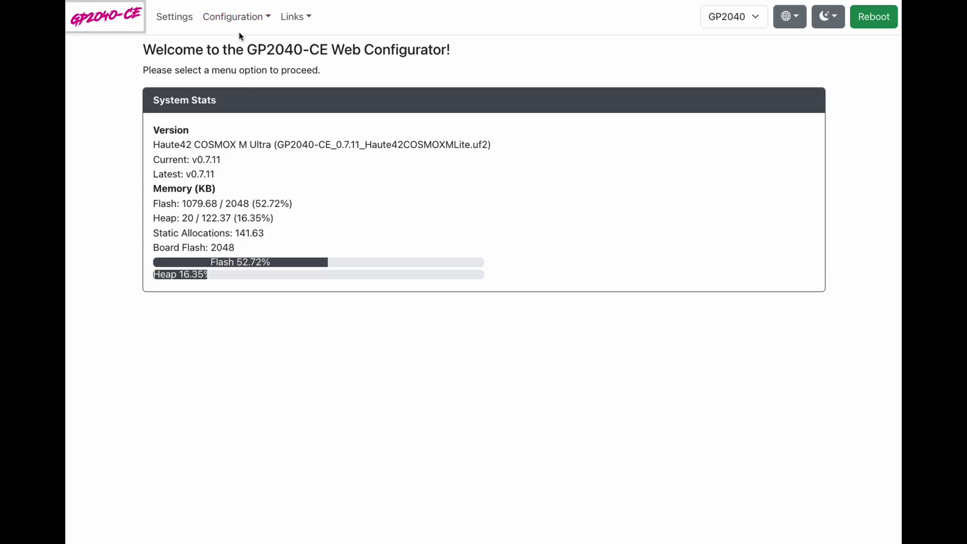
Step: Open the Layout Options of the Display Configuration and examine the status bar and input history settings
left_click(235, 15)
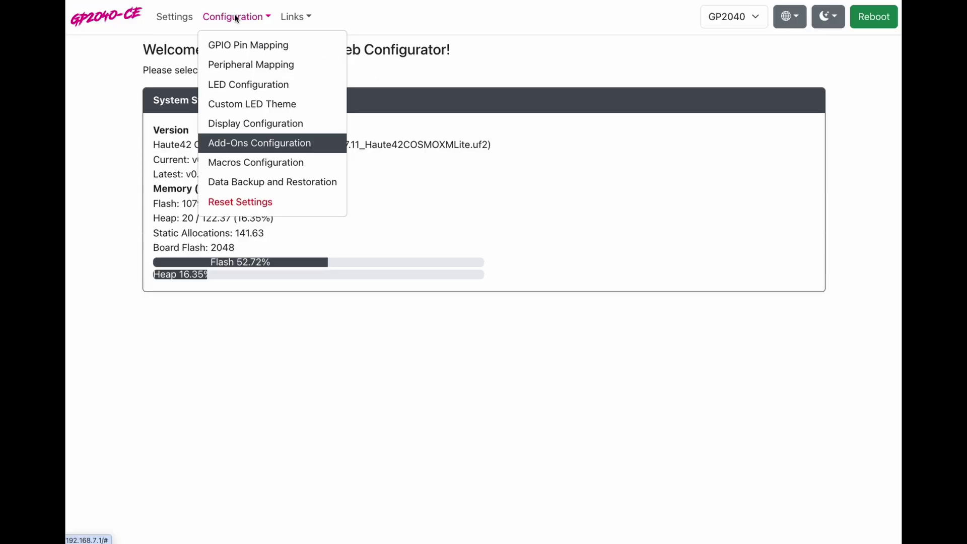
left_click(236, 122)
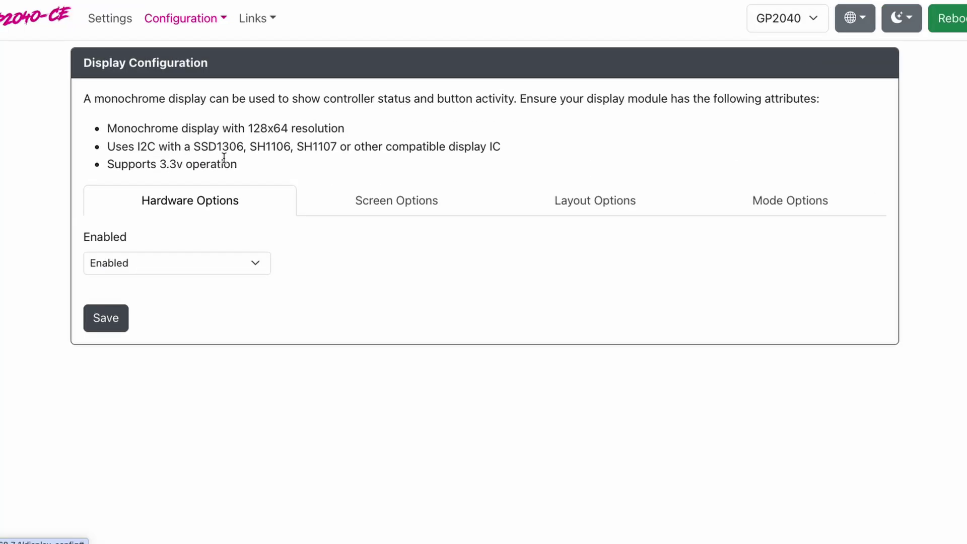
left_click(568, 211)
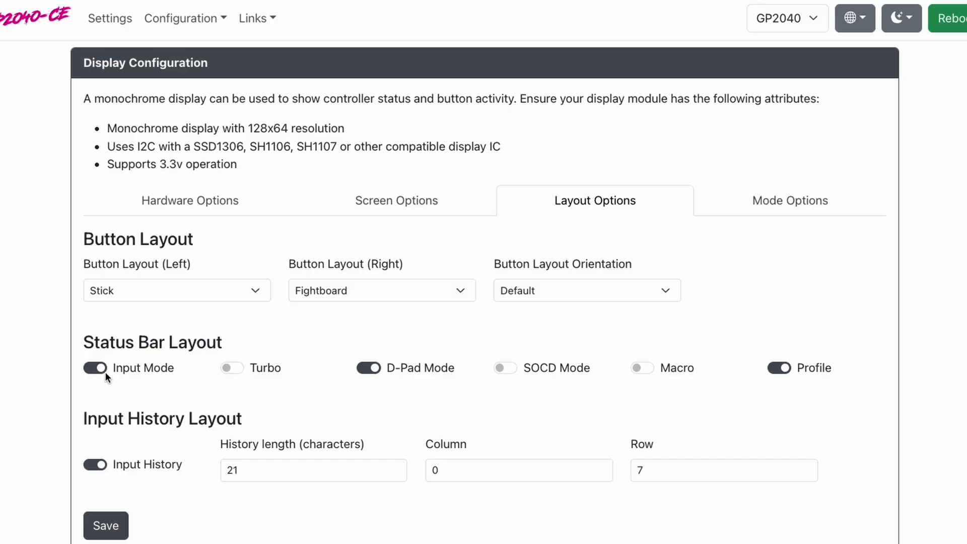
left_click_drag(111, 346, 168, 348)
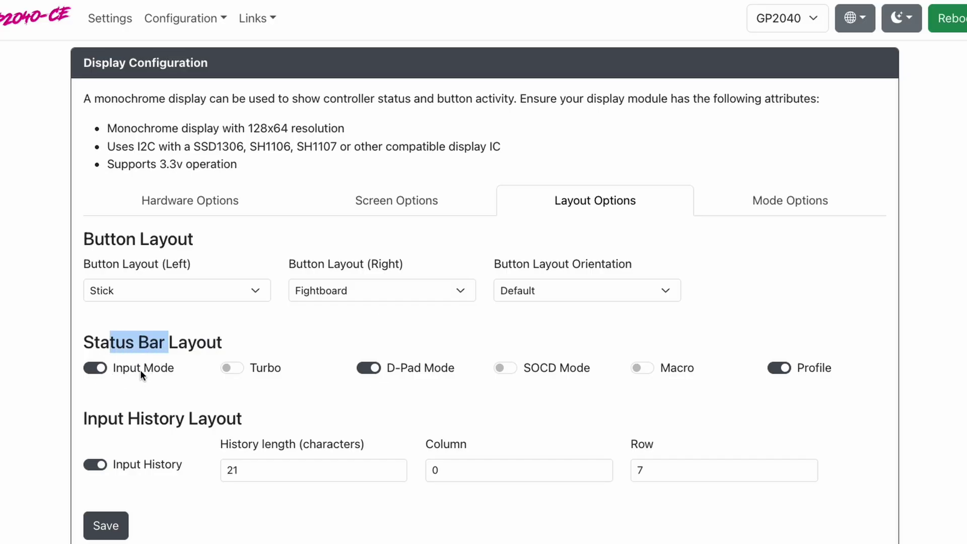
left_click(135, 391)
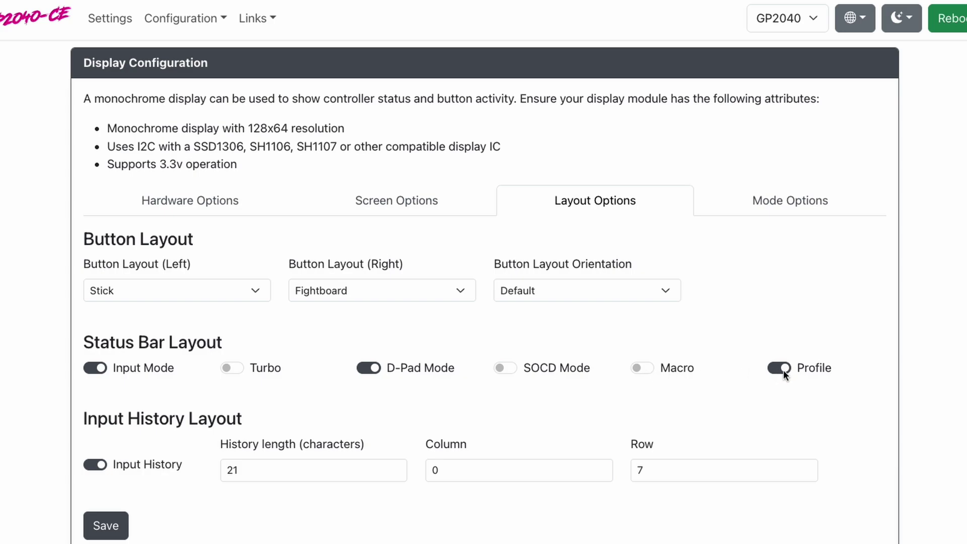
left_click_drag(88, 420, 185, 419)
left_click(94, 487)
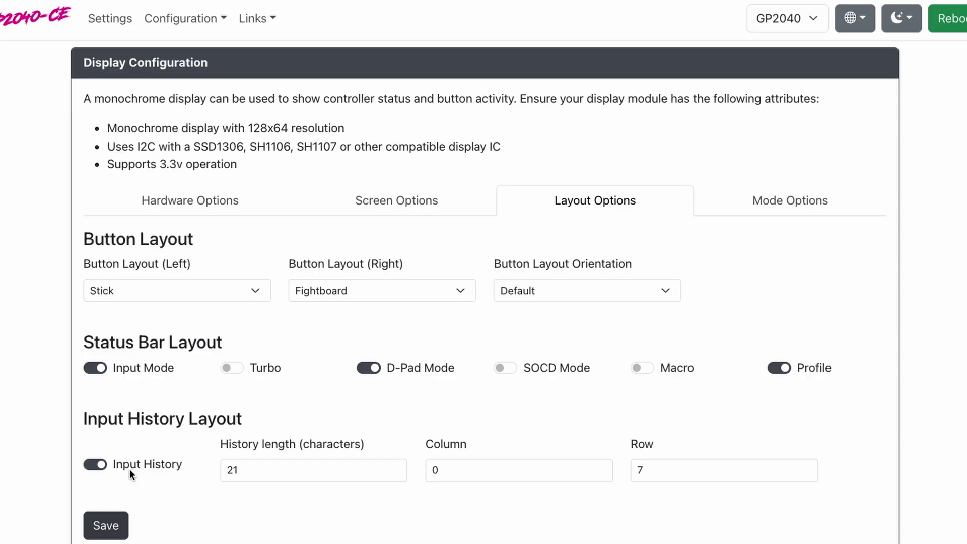
Step: View the available choices for the left and right button layouts
left_click(210, 297)
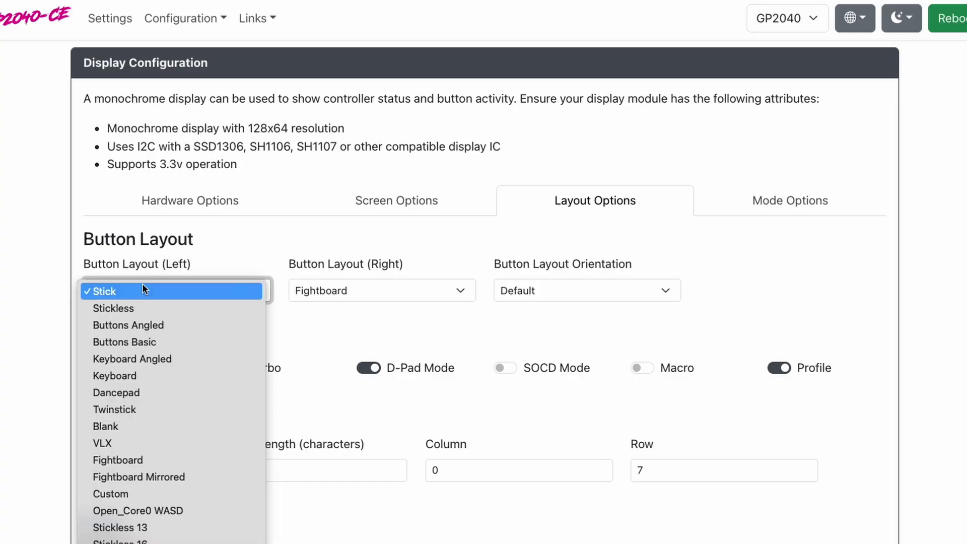
left_click(318, 290)
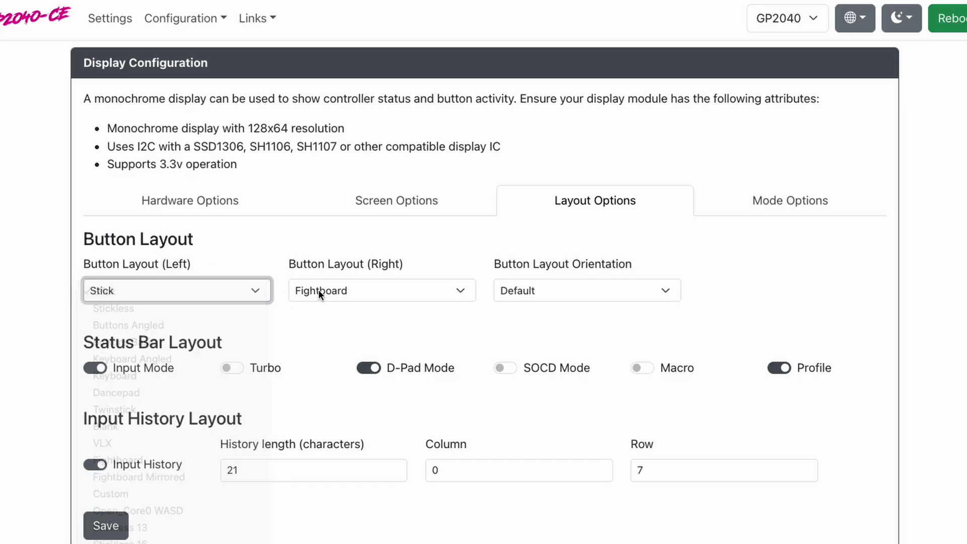
left_click(319, 290)
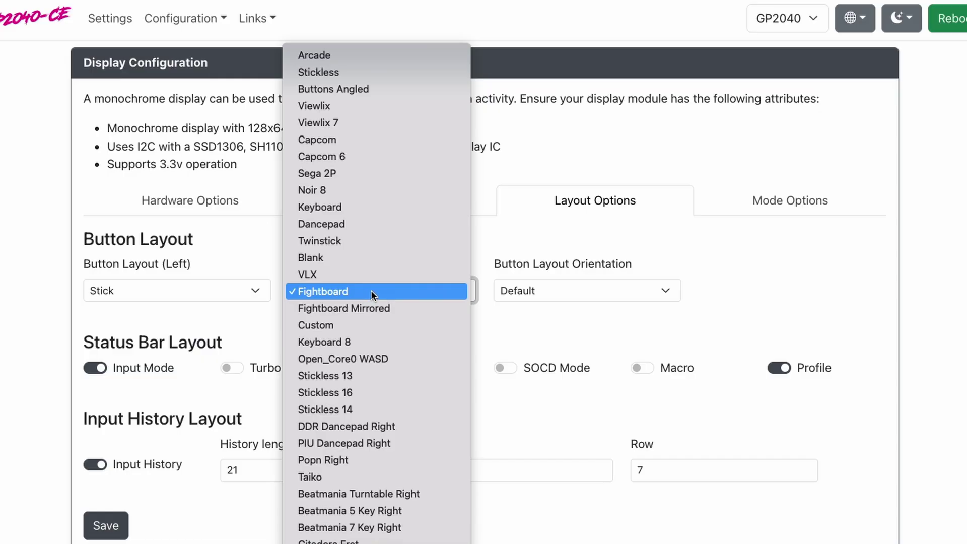
left_click(487, 325)
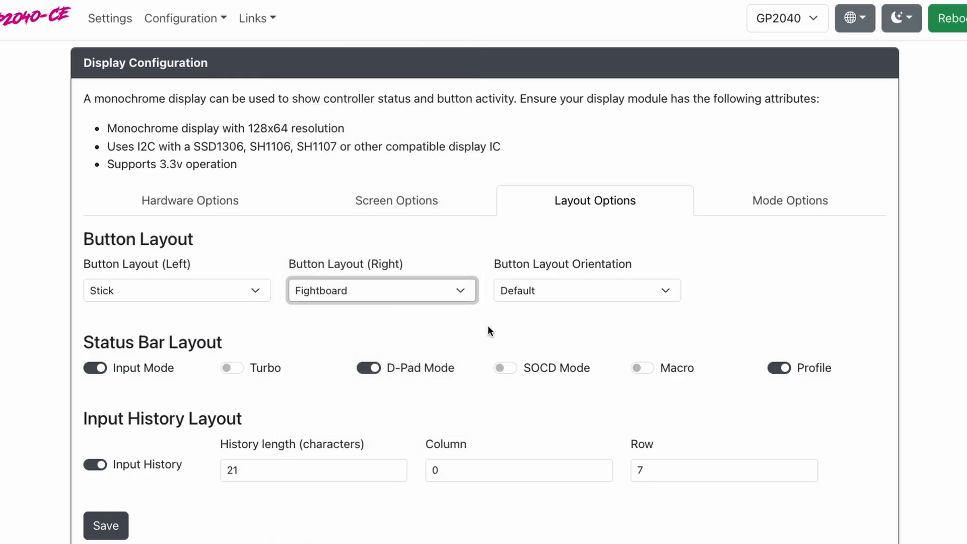
Step: Set the left button layout to Board Defined Alternate 0
left_click(236, 294)
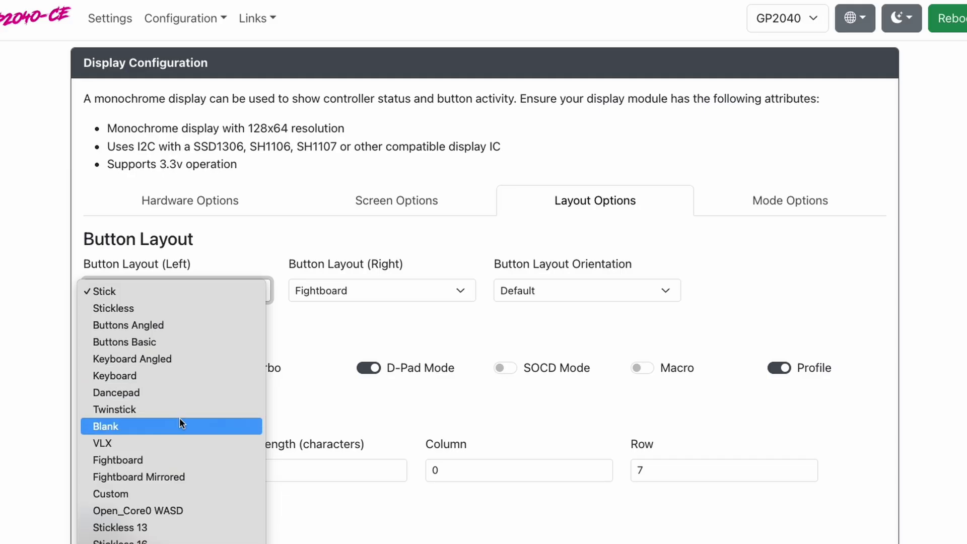
scroll(180, 418, "down", 5)
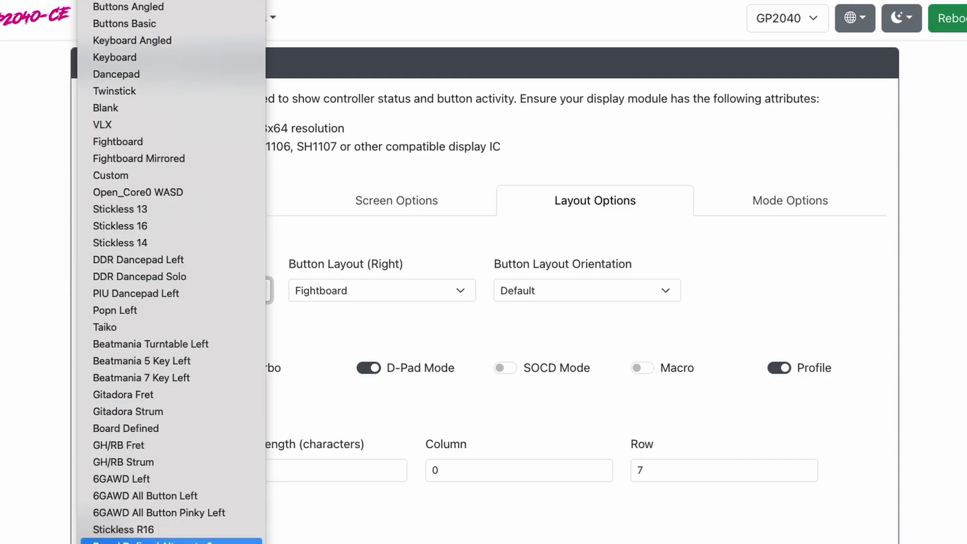
left_click(151, 541)
left_click(190, 289)
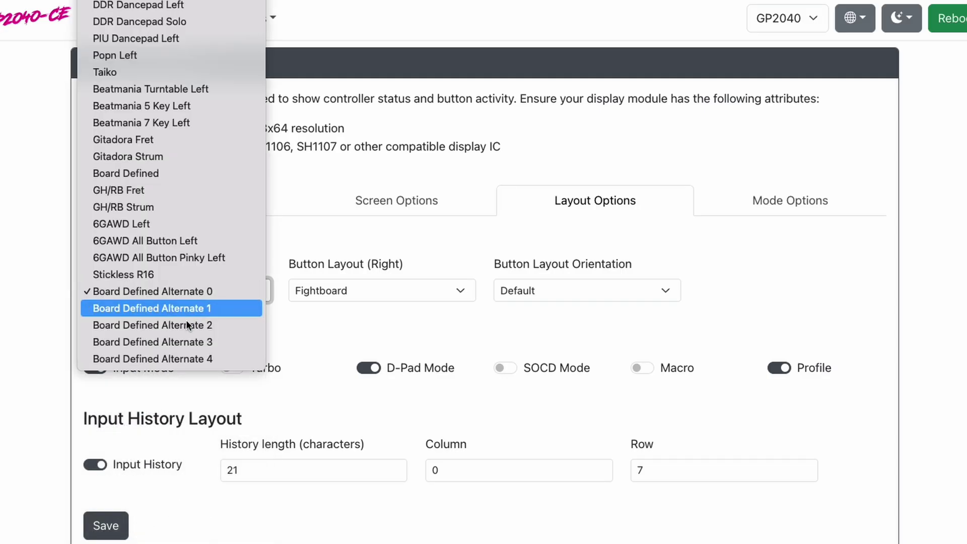
left_click(325, 291)
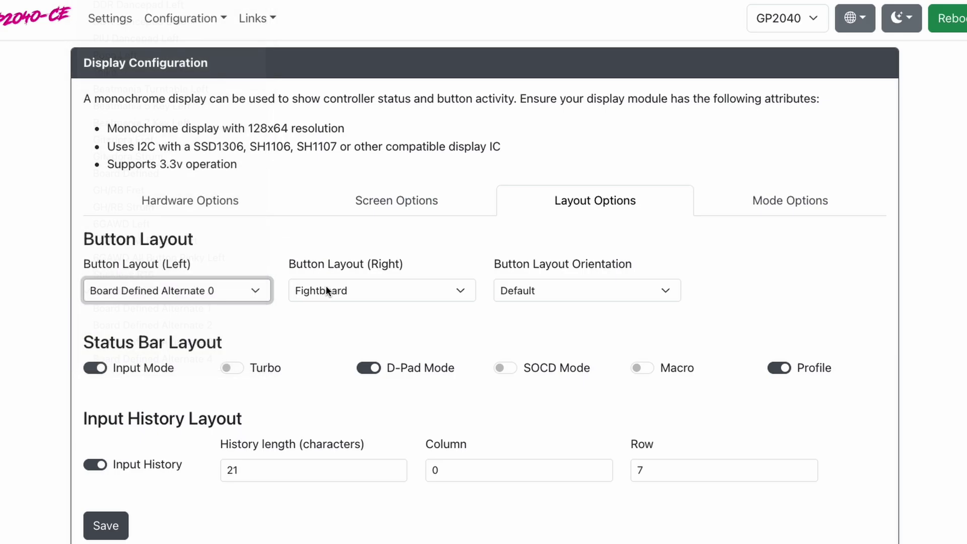
Step: Set the right button layout to Board Defined Alternate 4
left_click(327, 290)
scroll(347, 348, "down", 5)
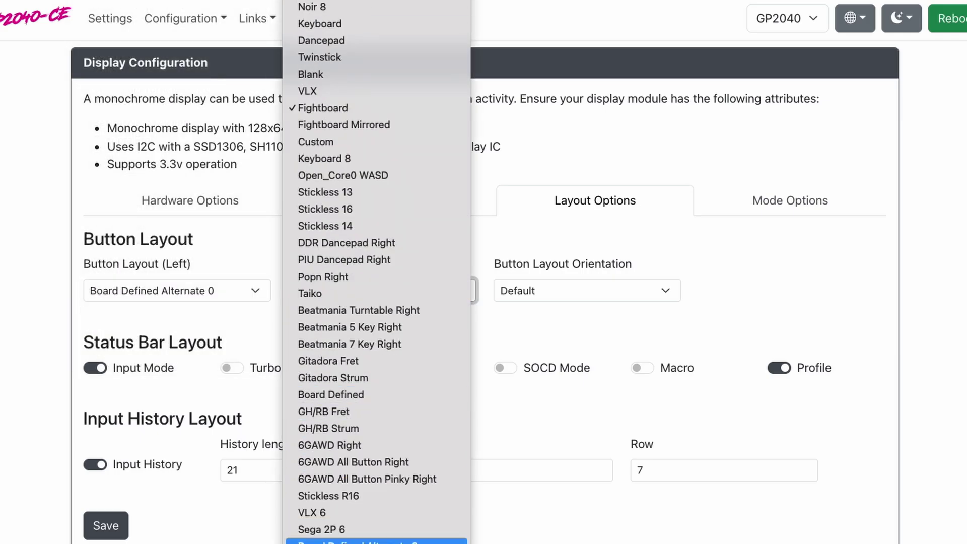
left_click(353, 542)
left_click(356, 292)
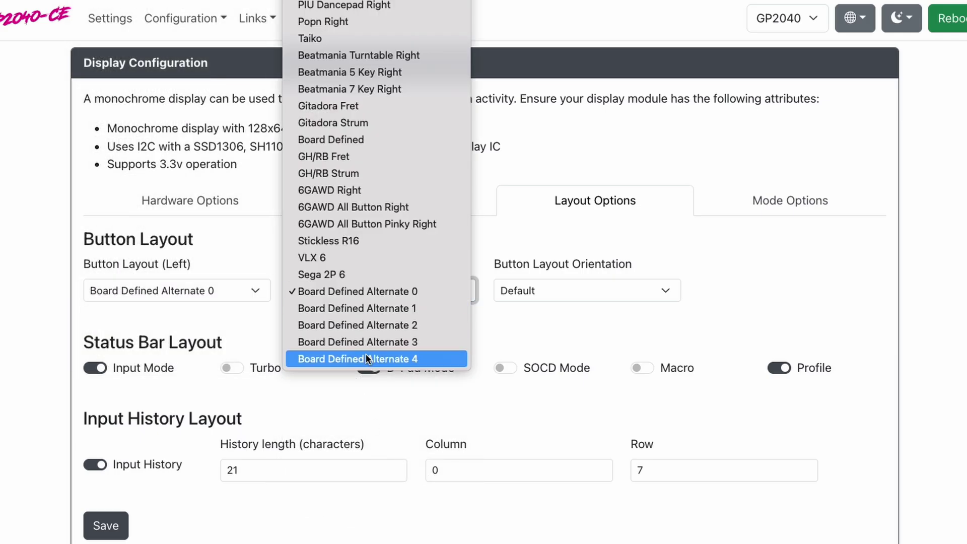
left_click(366, 354)
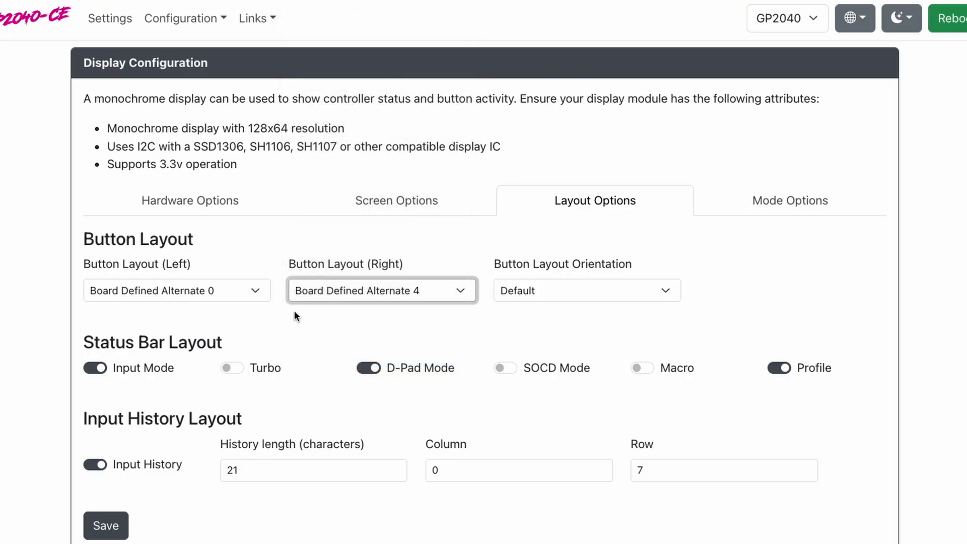
Step: Set the left button layout to Board Defined Alternate 3
left_click(246, 289)
left_click(217, 341)
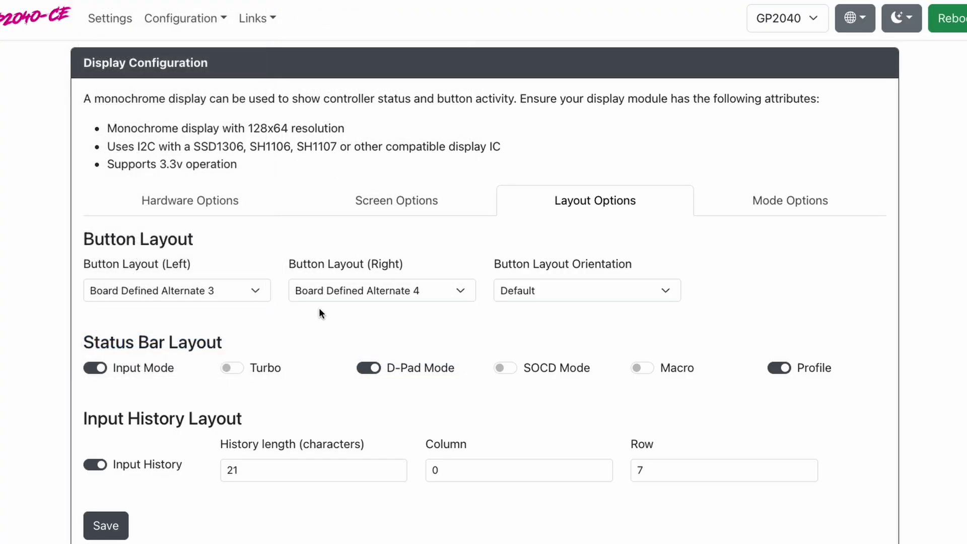
Step: View the display's Screen Options, including flip, invert and power management, and open its Mode Options
left_click(427, 205)
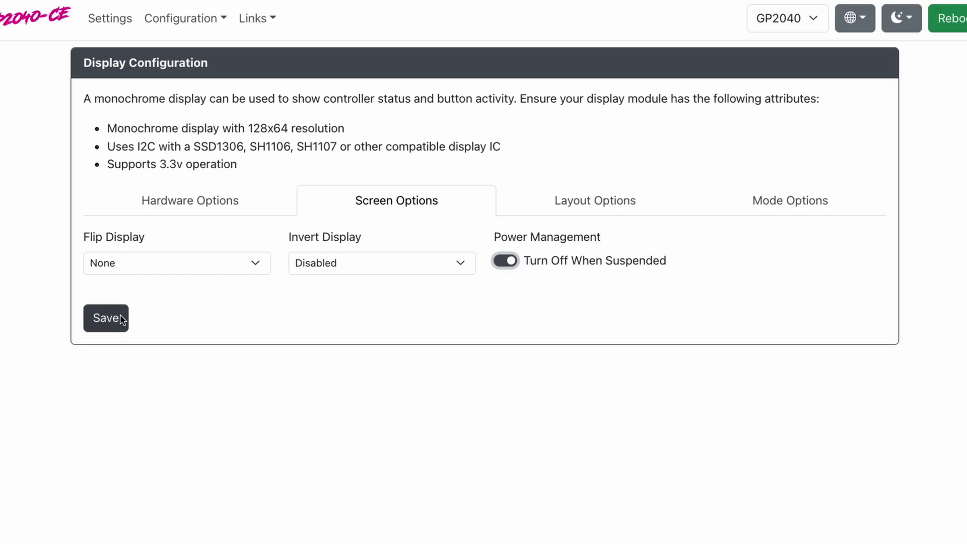
left_click(724, 194)
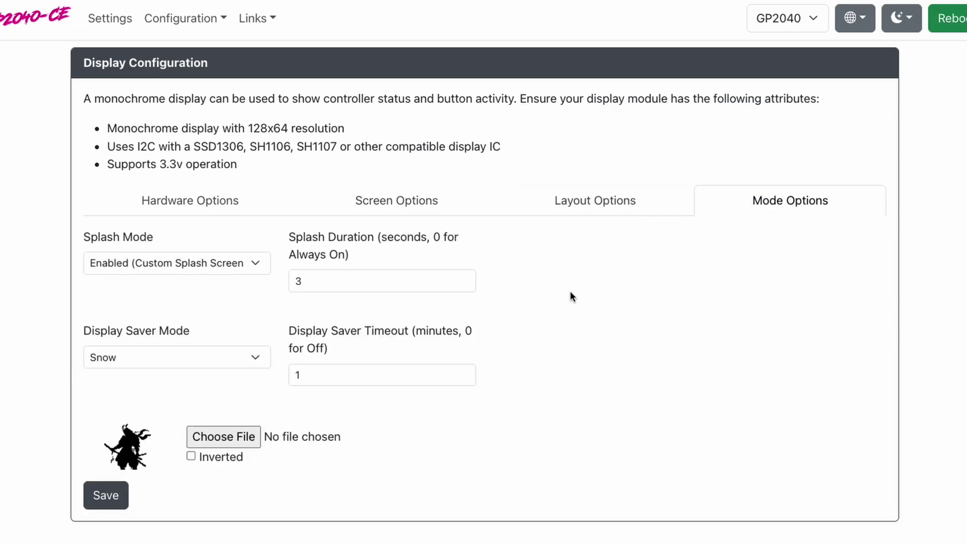
Step: Try the Inverted option on the custom splash image several times and leave it off
left_click(195, 452)
left_click(195, 452)
left_click(186, 452)
left_click(186, 453)
left_click(186, 452)
left_click(186, 453)
left_click(189, 455)
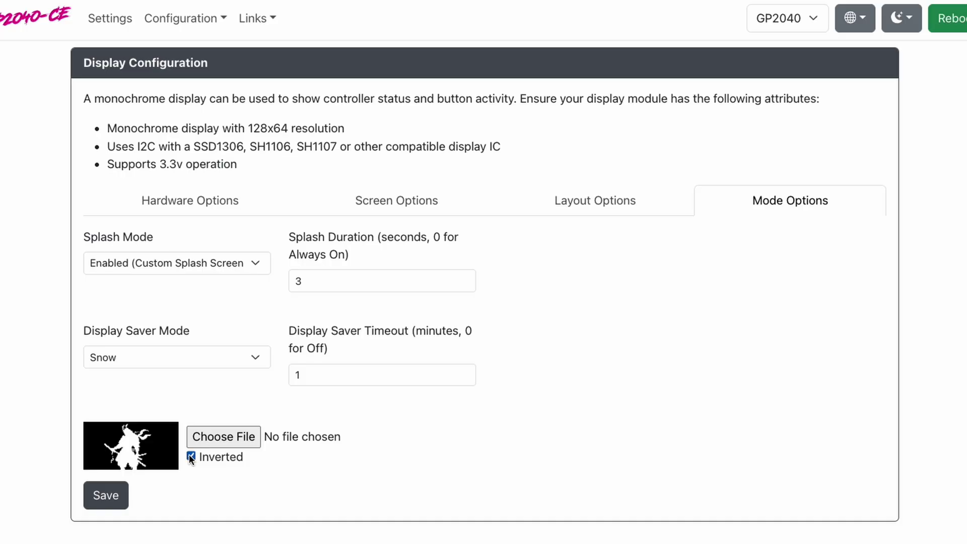
left_click(189, 455)
left_click(188, 454)
left_click(189, 454)
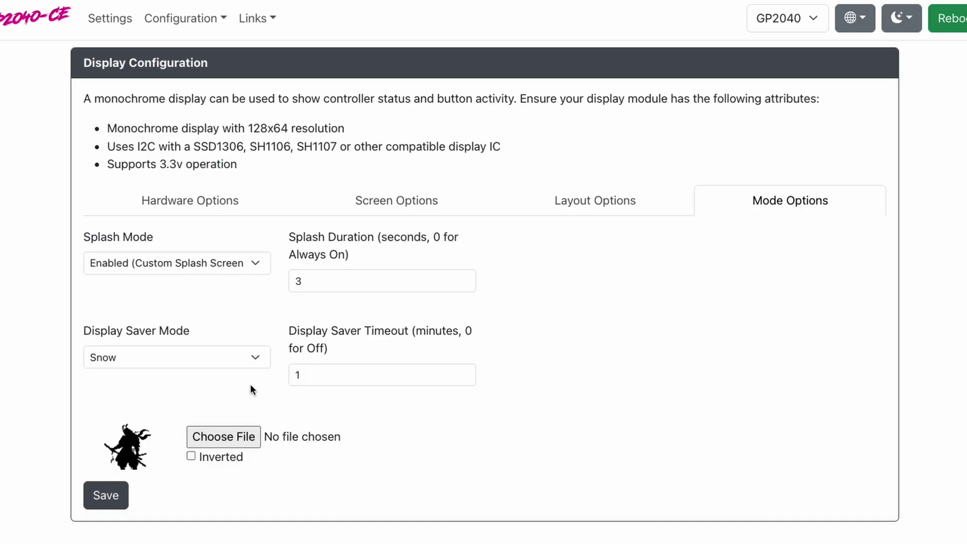
Step: View the splash mode choices, then try splash durations of 0 and 5 seconds and restore it to 3
left_click(244, 262)
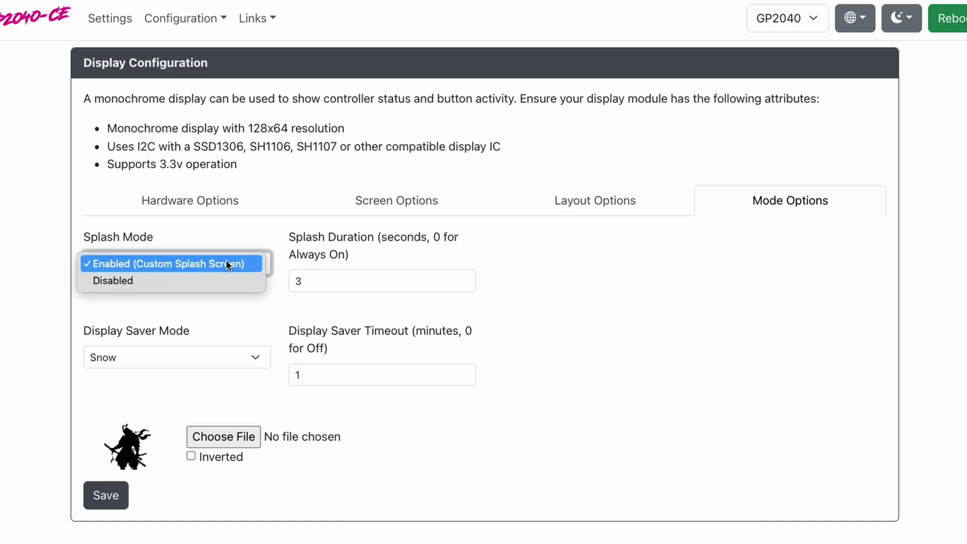
left_click(312, 275)
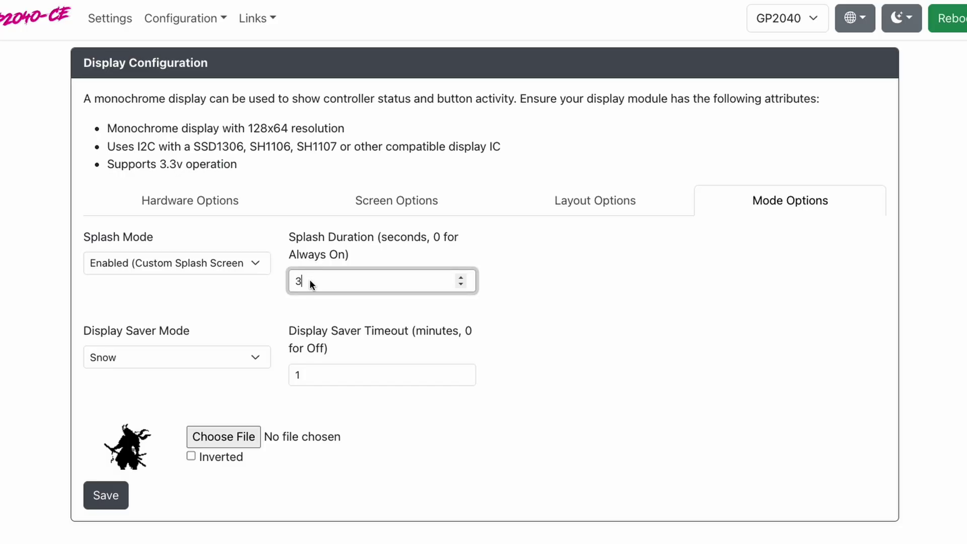
key("BackSpace")
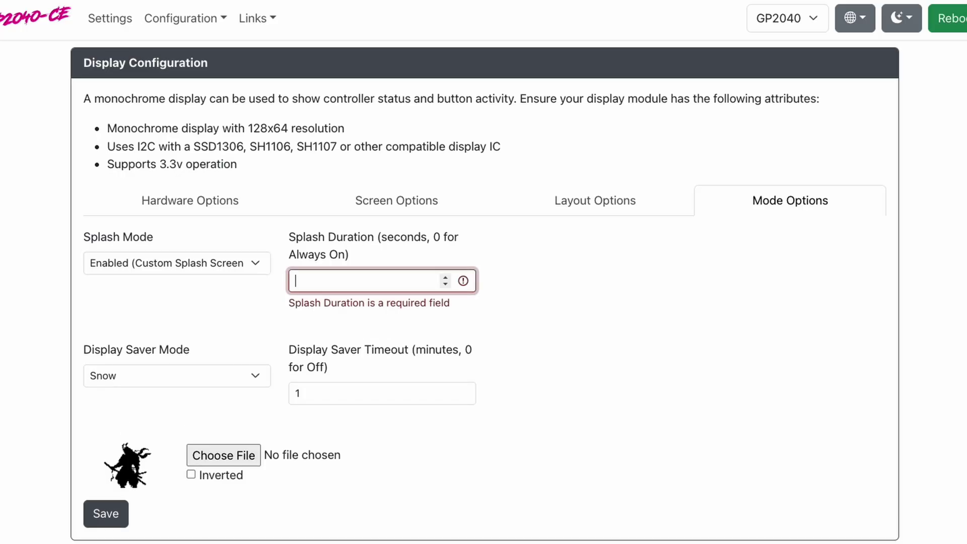
type("0")
key("BackSpace")
type("5")
key("BackSpace")
type("3")
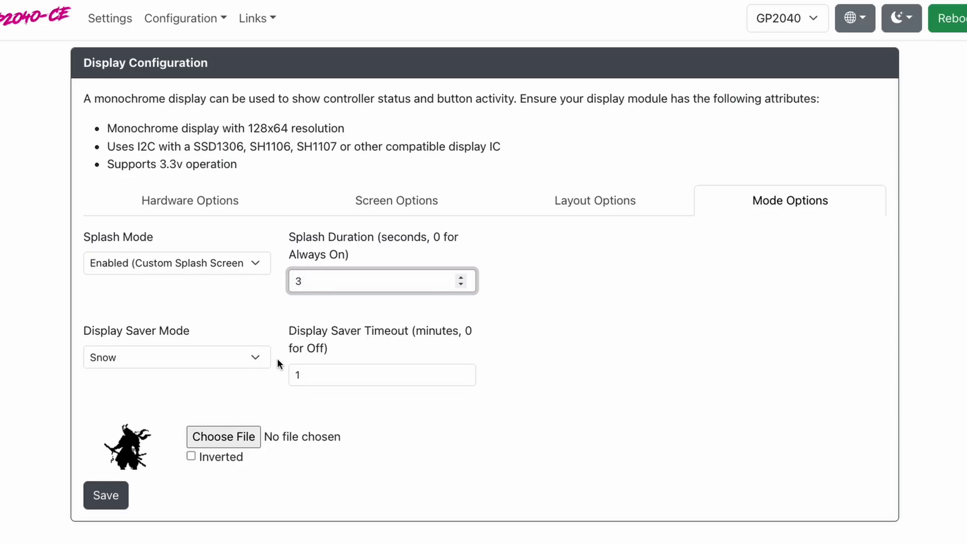
Step: Try Logo Bounce as the display saver mode and set it back to Snow
left_click(254, 358)
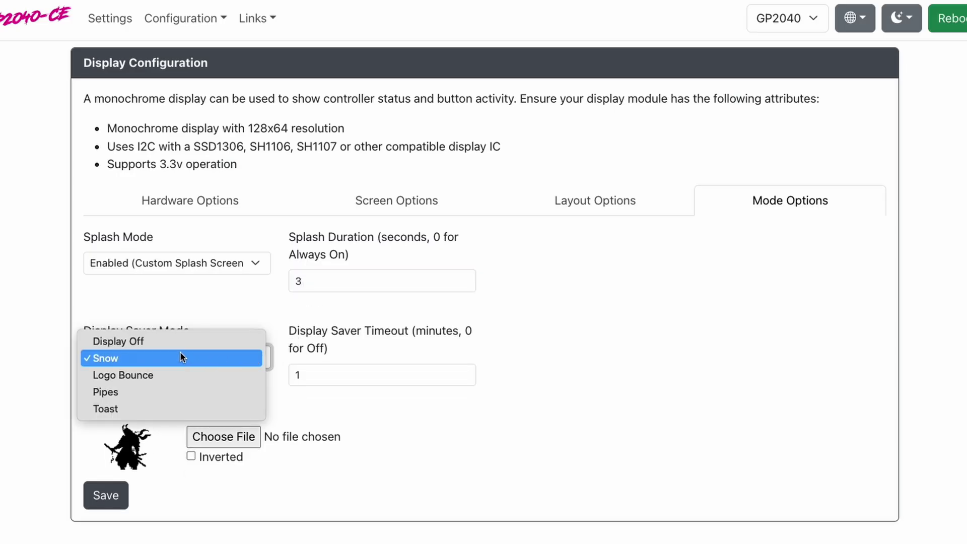
left_click(159, 376)
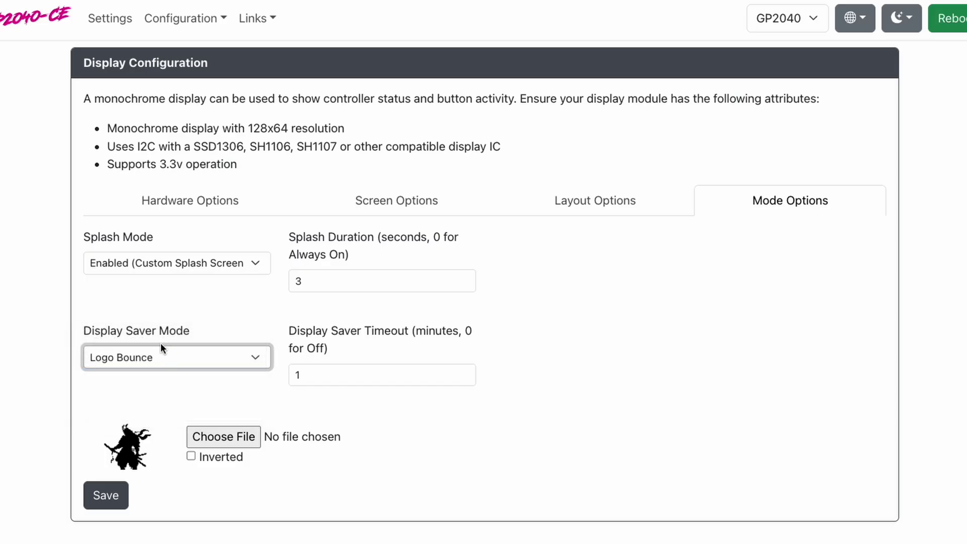
left_click(160, 347)
left_click(149, 345)
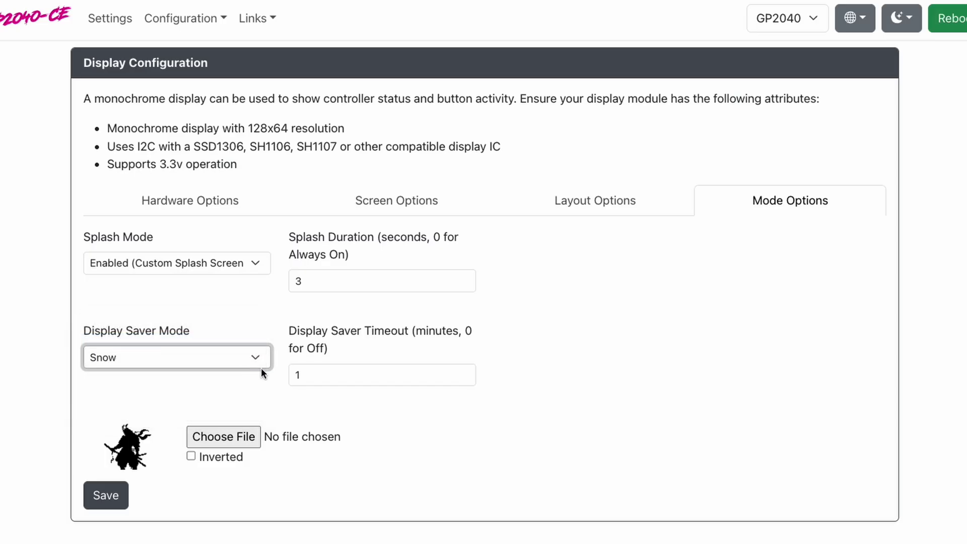
Step: Try display saver timeouts of 3 and 0 minutes and set the timeout back to 1 minute
left_click(319, 375)
key("BackSpace")
type("3")
key("BackSpace")
type("1")
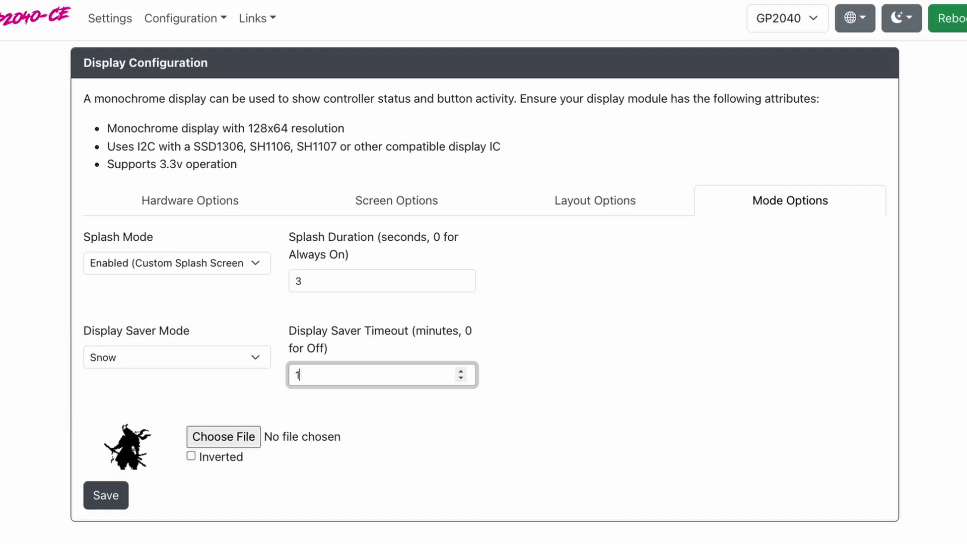
key("BackSpace")
type("0")
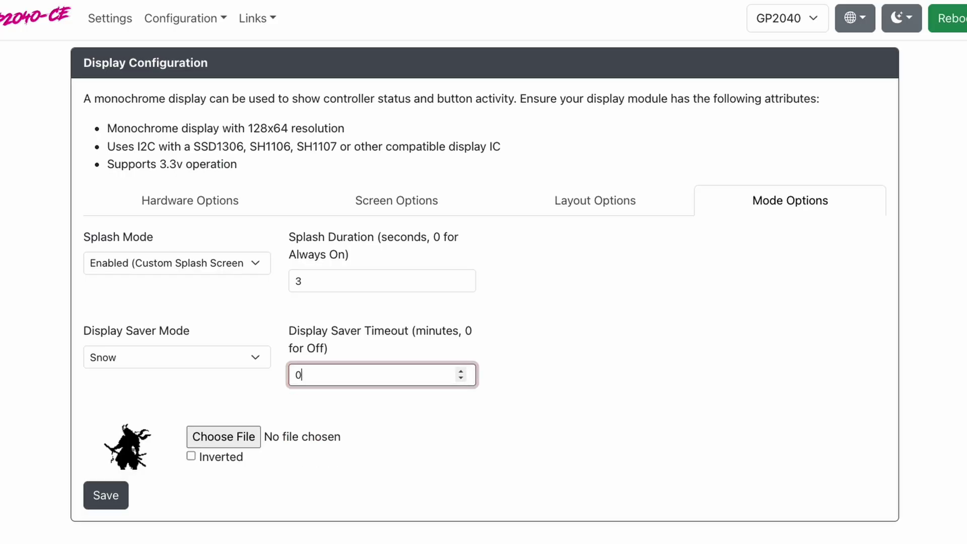
key("BackSpace")
type("1")
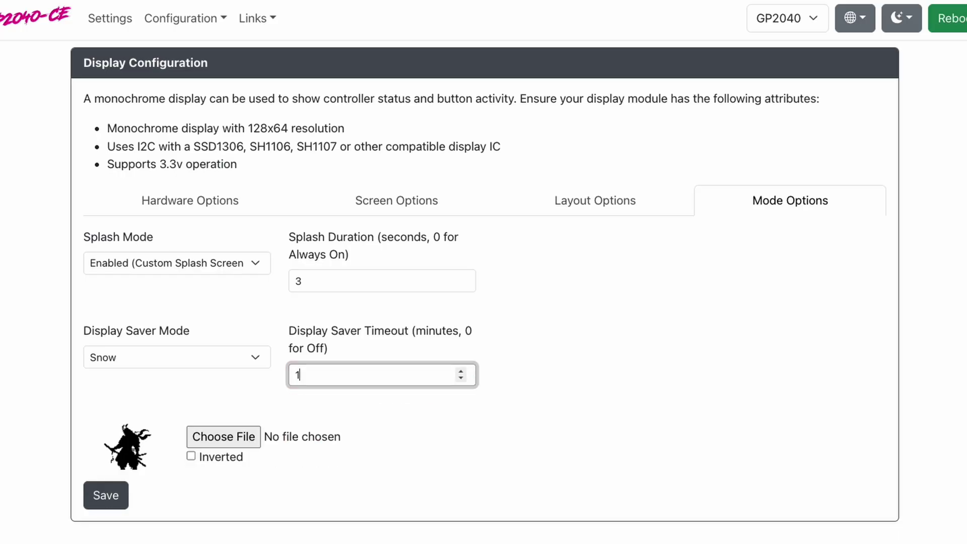
Step: Try Pipes as the display saver mode and return it to Snow
left_click(158, 358)
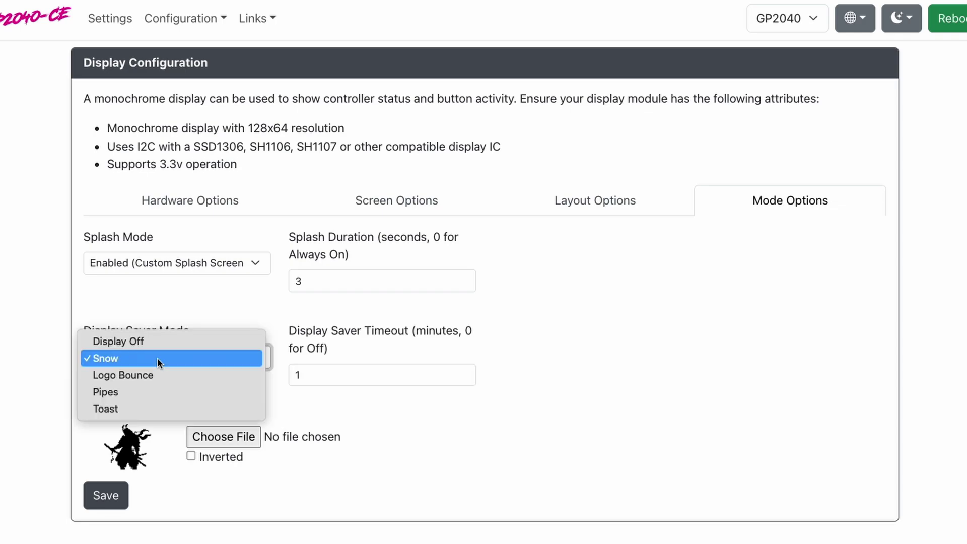
left_click(125, 390)
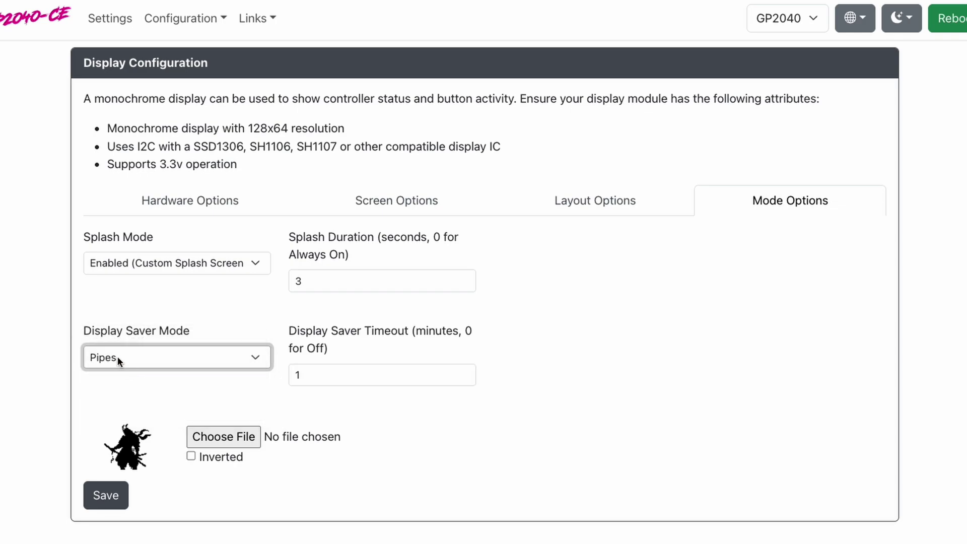
left_click(119, 357)
left_click(111, 327)
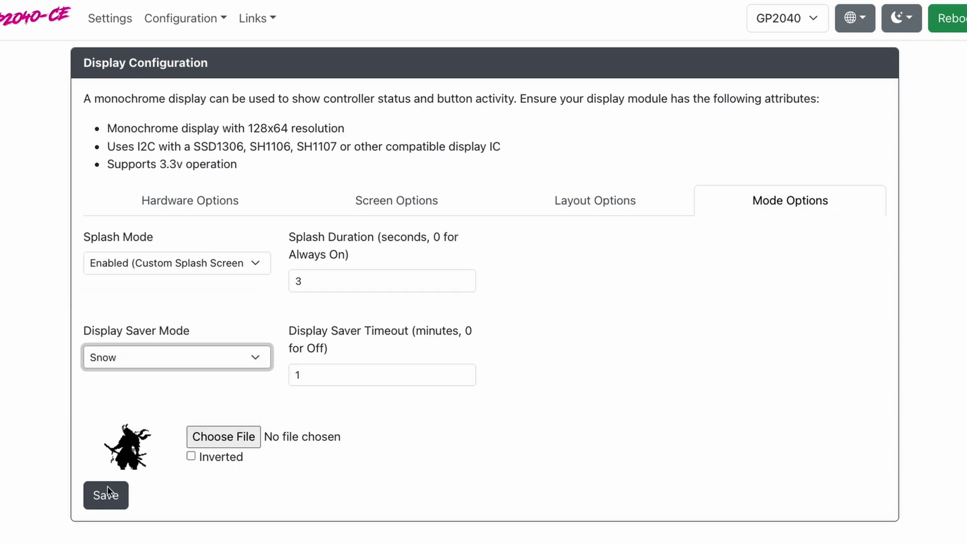